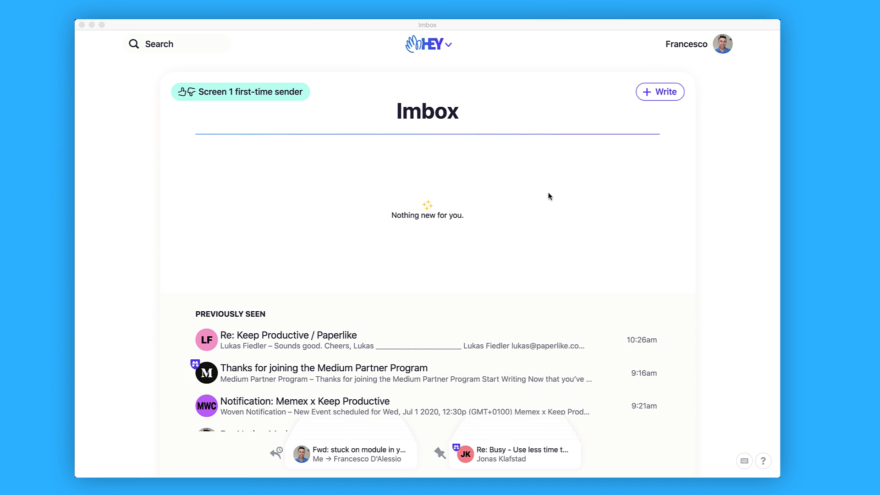
Select, then deselect, the 'Re: Keep Productive / Paperlike' thread in the Imbox
{"action": "scroll", "coordinate": [550, 197], "scroll_direction": "down", "scroll_amount": 3}
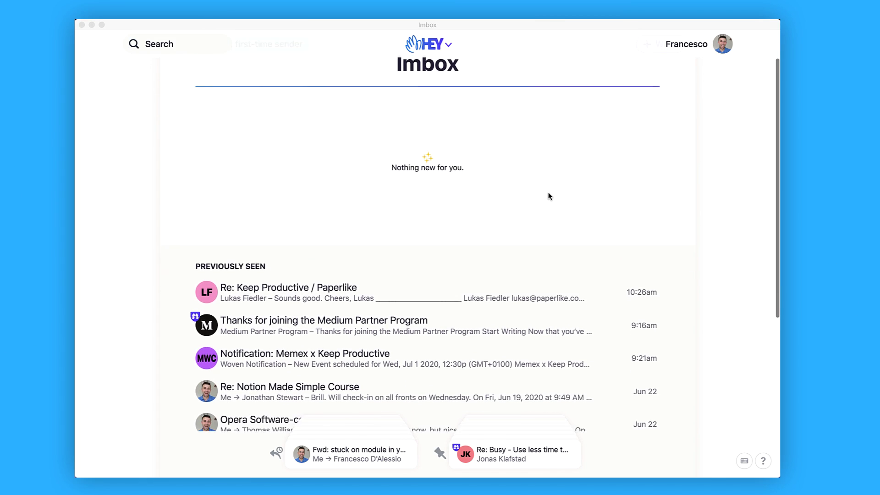
{"action": "scroll", "coordinate": [549, 196], "scroll_direction": "up", "scroll_amount": 3}
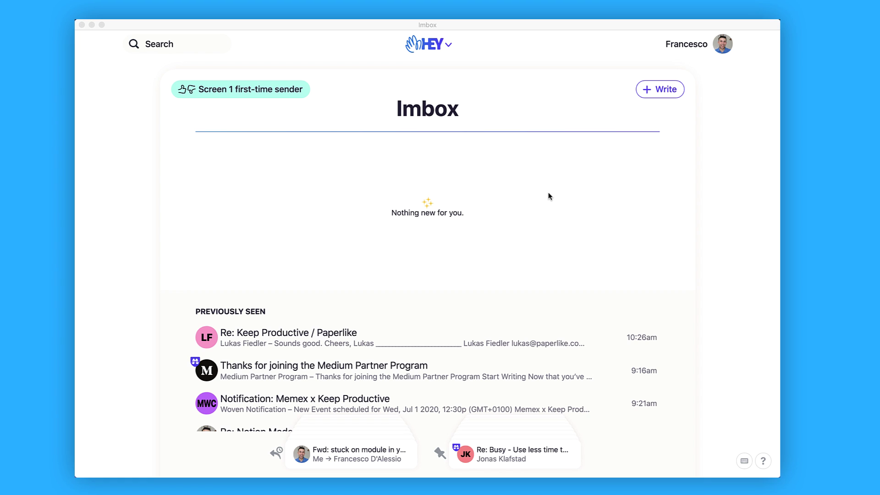
{"action": "scroll", "coordinate": [550, 196], "scroll_direction": "up", "scroll_amount": 1}
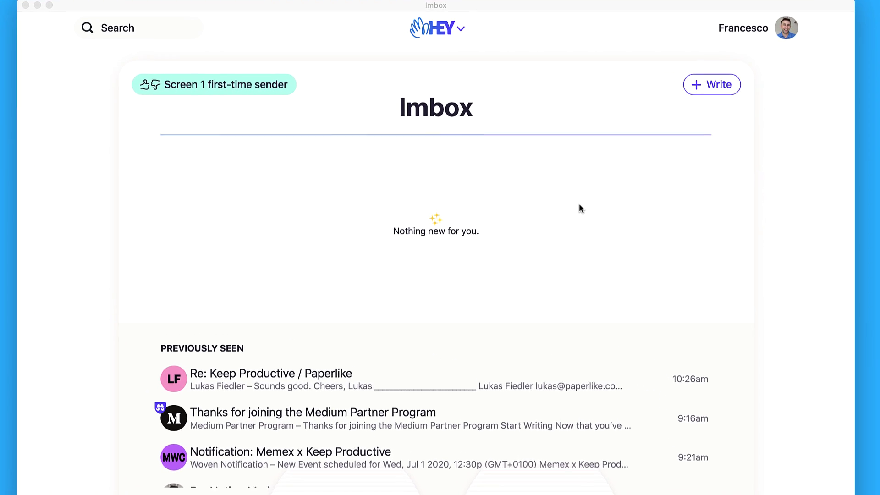
{"action": "scroll", "coordinate": [594, 212], "scroll_direction": "down", "scroll_amount": 3}
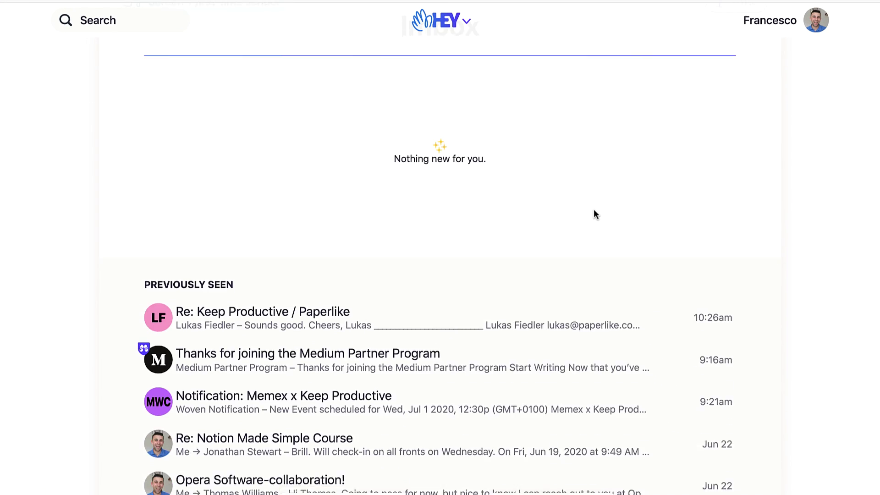
{"action": "scroll", "coordinate": [595, 211], "scroll_direction": "up", "scroll_amount": 3}
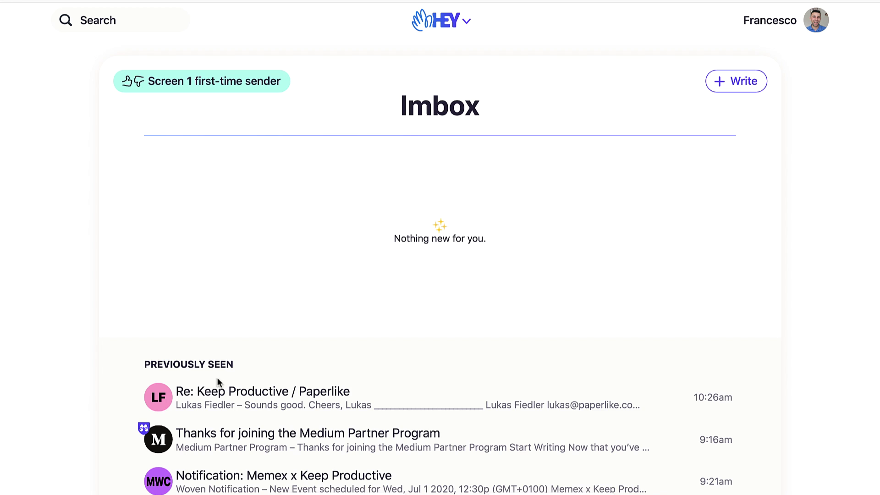
{"action": "left_click", "coordinate": [161, 403]}
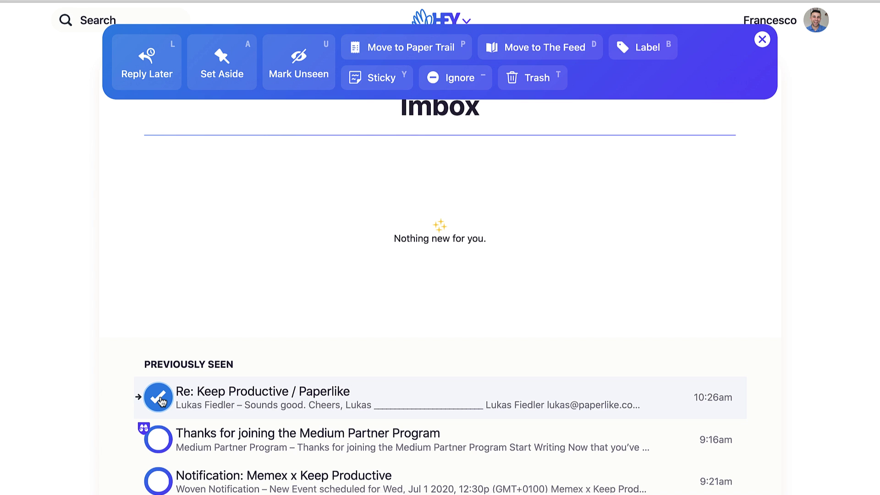
{"action": "left_click", "coordinate": [161, 401]}
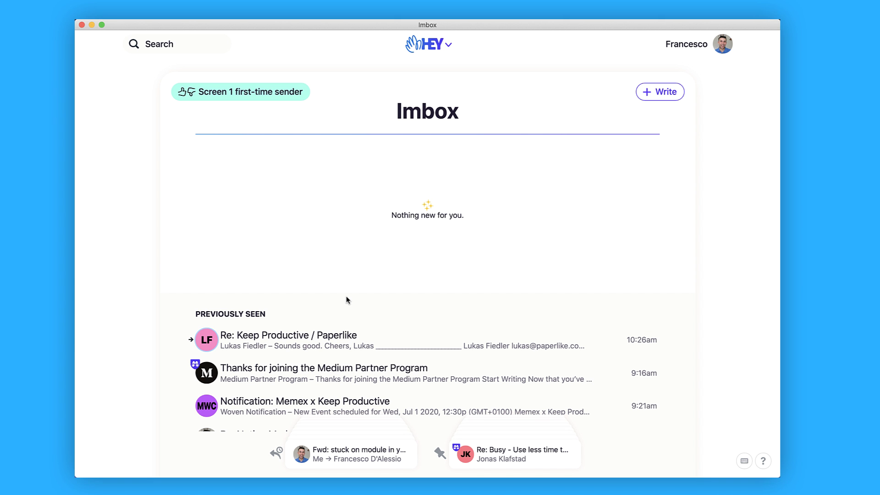
View the shortcut list, then visit Feed, Paper Trail, Reply Later, Set Aside and the Imbox by number key
{"action": "left_click", "coordinate": [746, 463]}
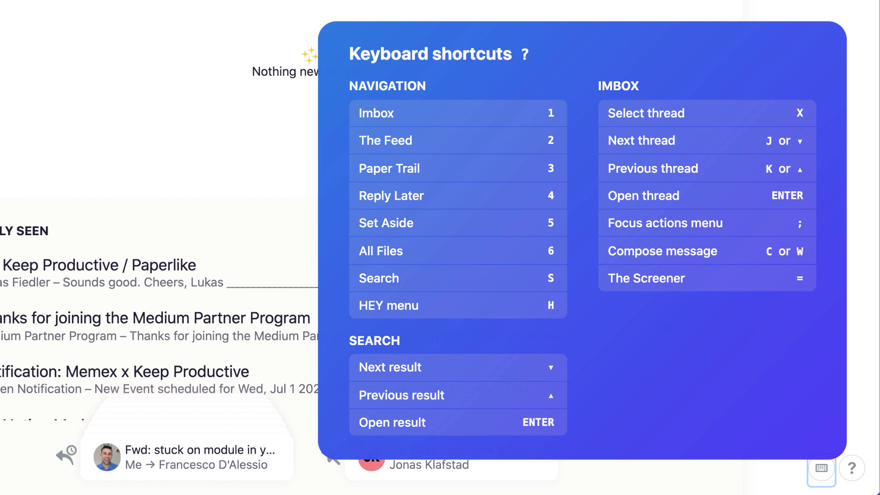
{"action": "key", "text": "Escape"}
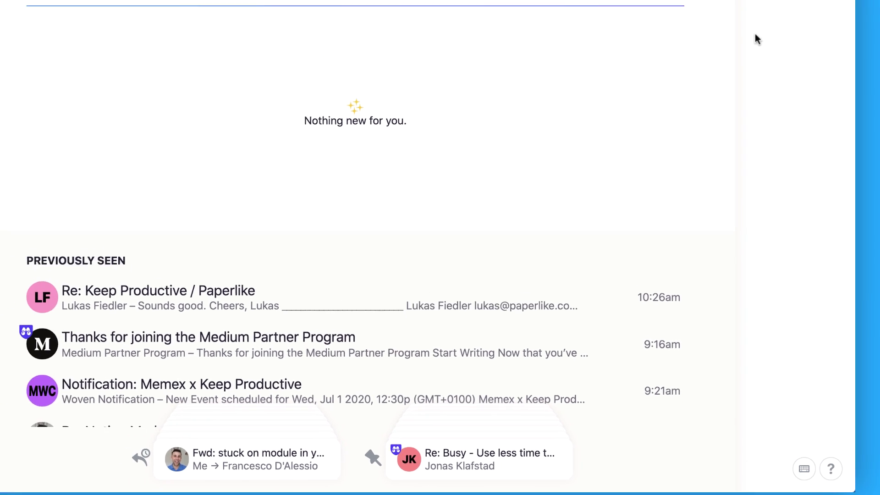
{"action": "key", "text": "2"}
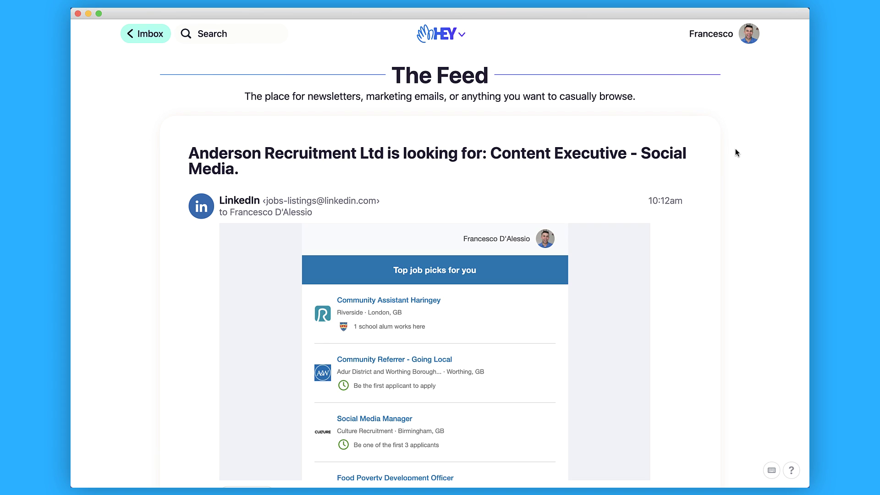
{"action": "key", "text": "3"}
{"action": "key", "text": "4"}
{"action": "key", "text": "5"}
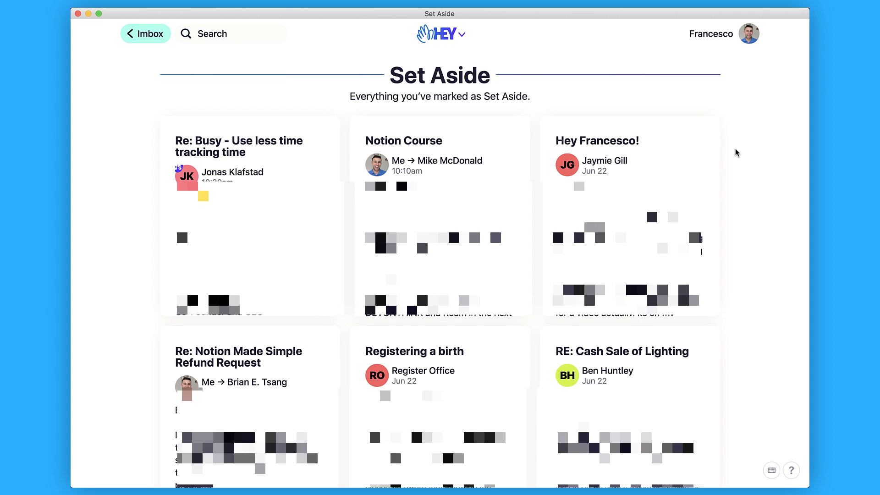
{"action": "key", "text": "1"}
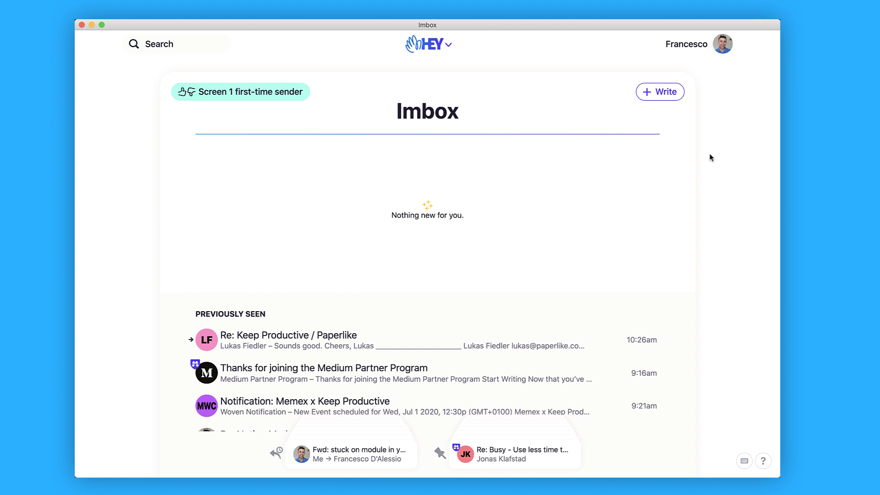
Start a new message, move its window over the Imbox and show the formatting options
{"action": "scroll", "coordinate": [711, 157], "scroll_direction": "down", "scroll_amount": 5}
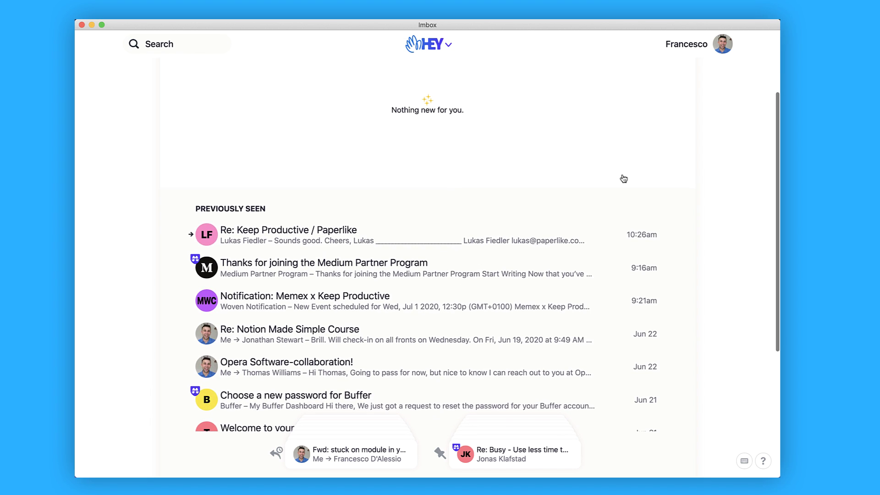
{"action": "scroll", "coordinate": [571, 311], "scroll_direction": "up", "scroll_amount": 4}
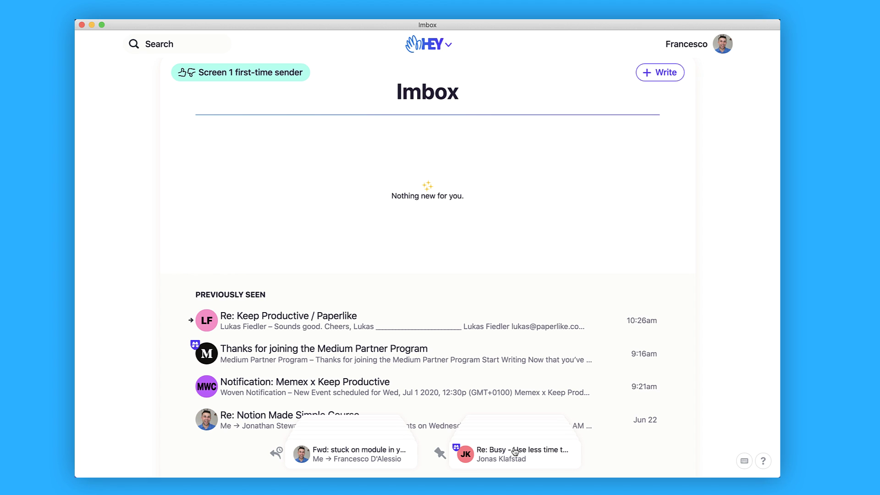
{"action": "scroll", "coordinate": [515, 452], "scroll_direction": "up", "scroll_amount": 2}
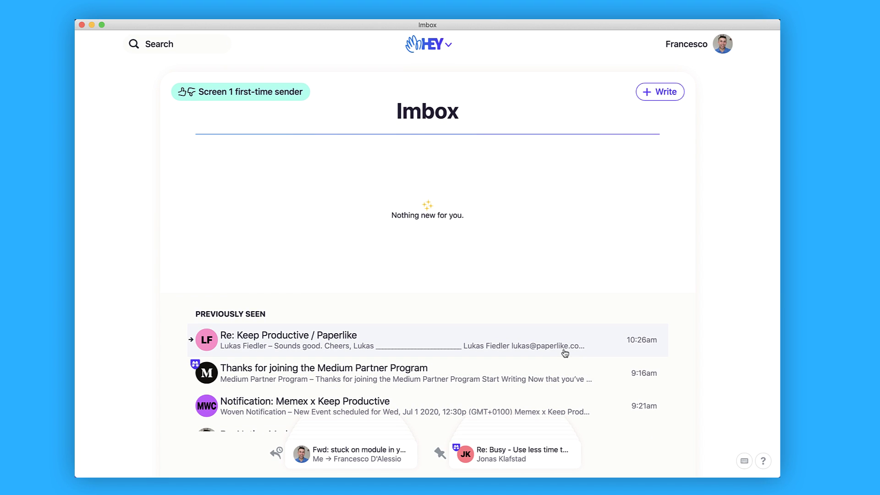
{"action": "left_click", "coordinate": [653, 94]}
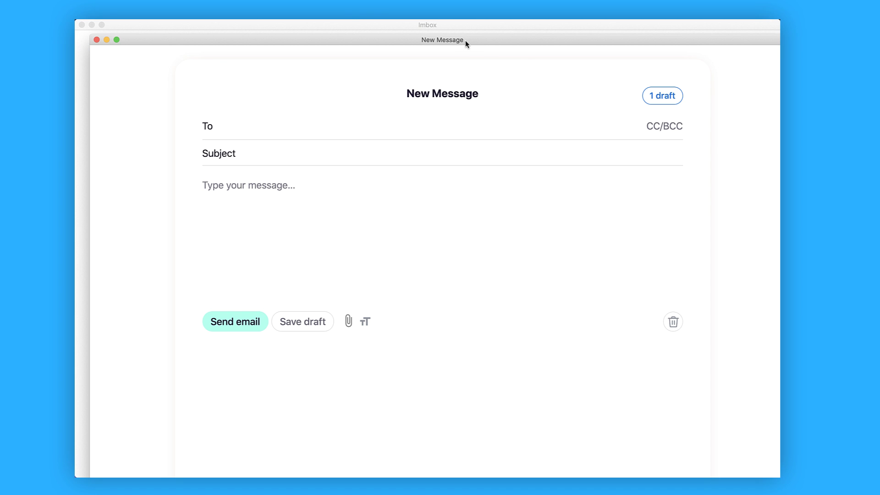
{"action": "left_click_drag", "start_coordinate": [466, 40], "coordinate": [449, 28]}
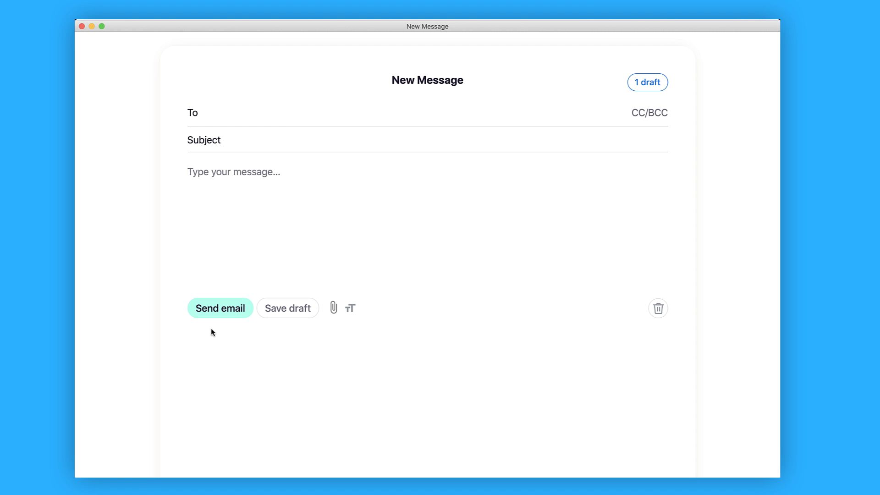
{"action": "left_click", "coordinate": [350, 308]}
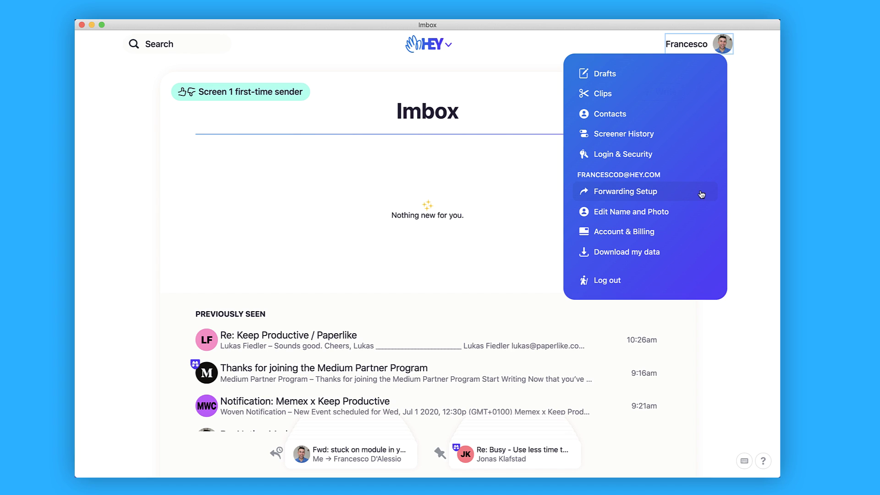
Open Forwarding Setup and choose to forward other email into HEY
{"action": "left_click", "coordinate": [704, 192]}
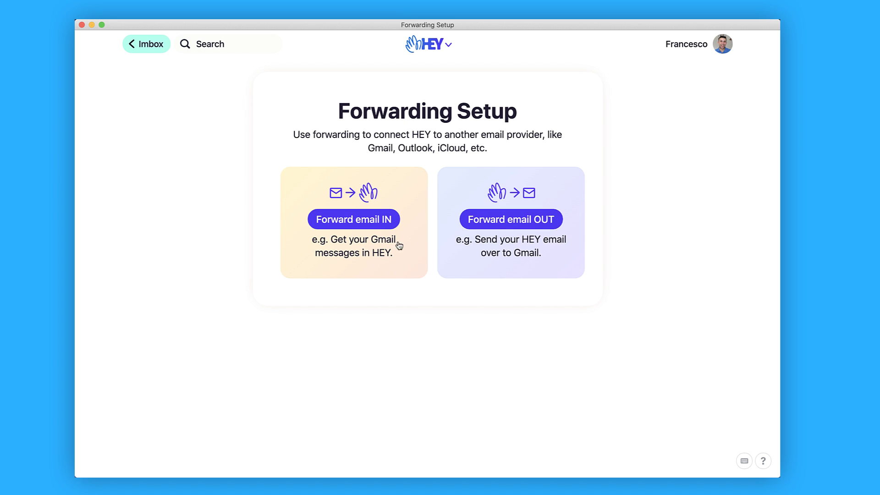
{"action": "left_click", "coordinate": [376, 224]}
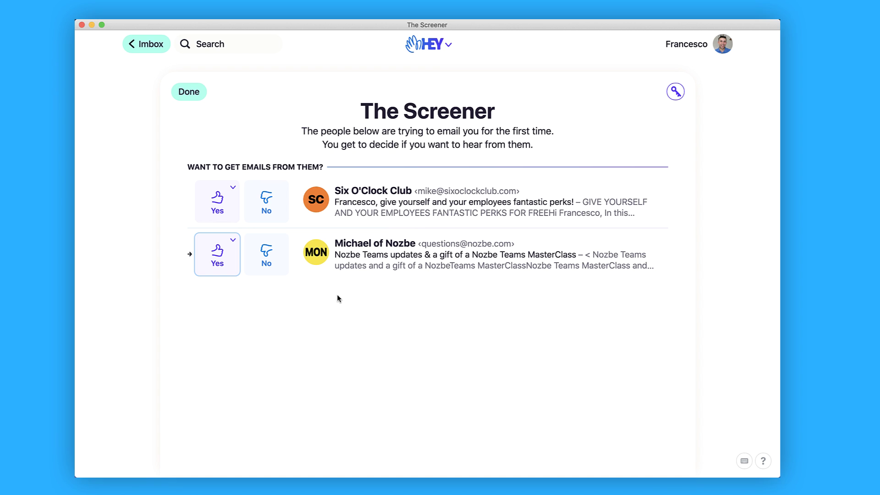
Accept Six O'Clock Club, then check the Nozbe row's delivery choices without picking one
{"action": "left_click", "coordinate": [224, 207]}
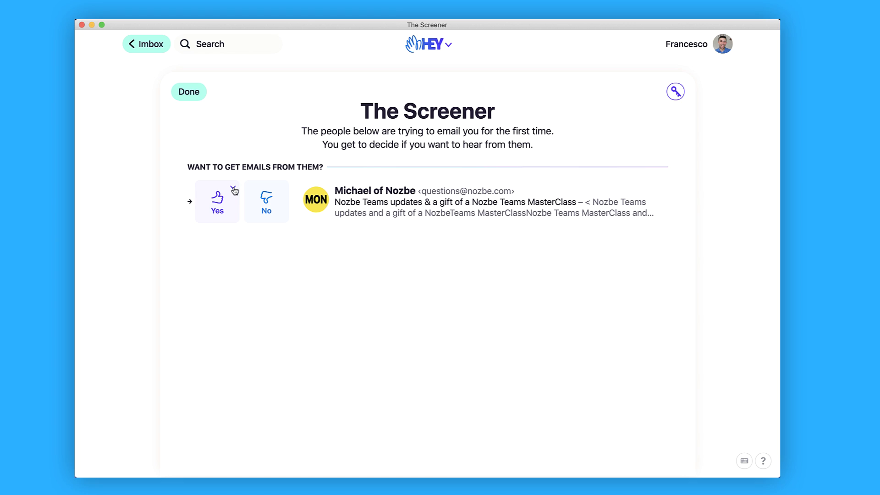
{"action": "left_click", "coordinate": [233, 188]}
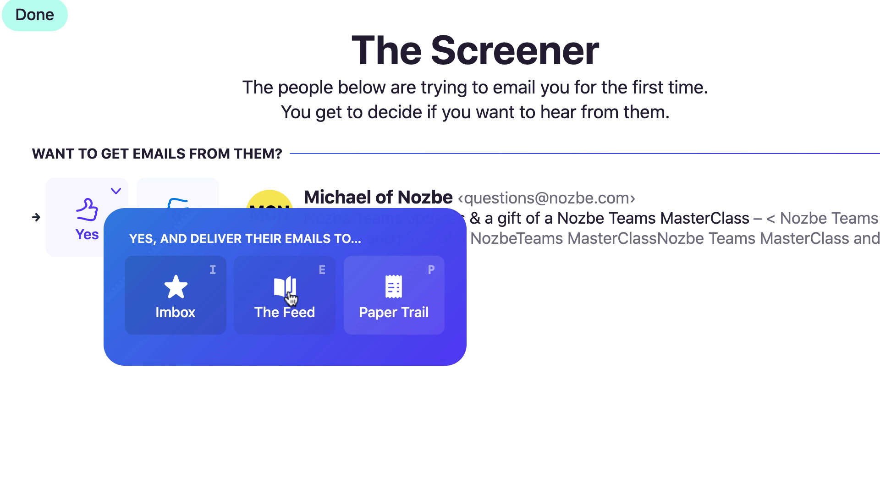
{"action": "left_click", "coordinate": [503, 323]}
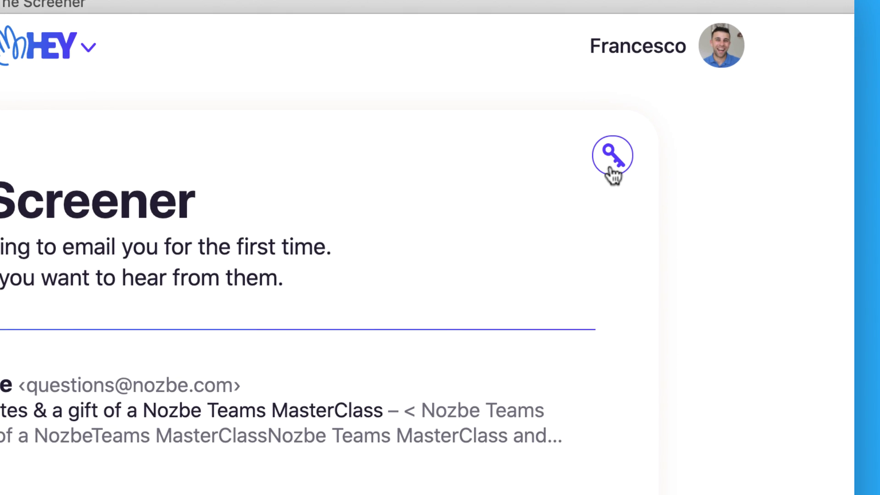
Copy the Speakeasy code from the Screener to the clipboard and close its panel
{"action": "left_click", "coordinate": [613, 169]}
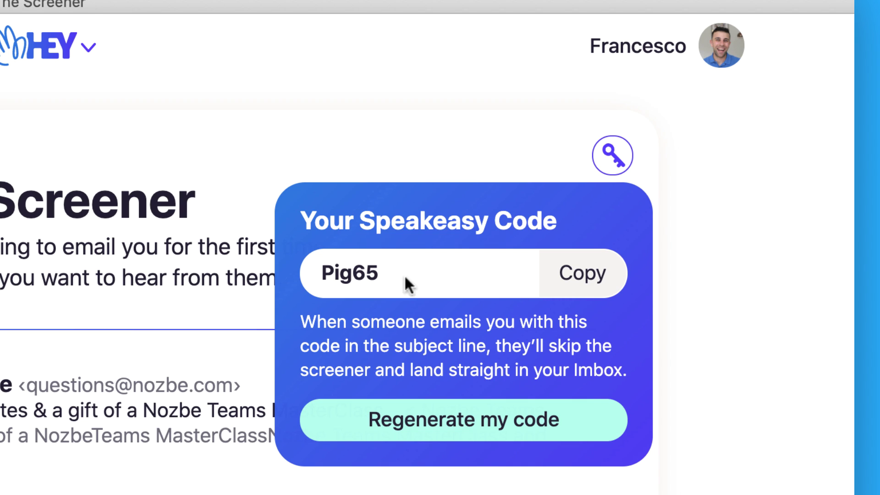
{"action": "left_click", "coordinate": [577, 278]}
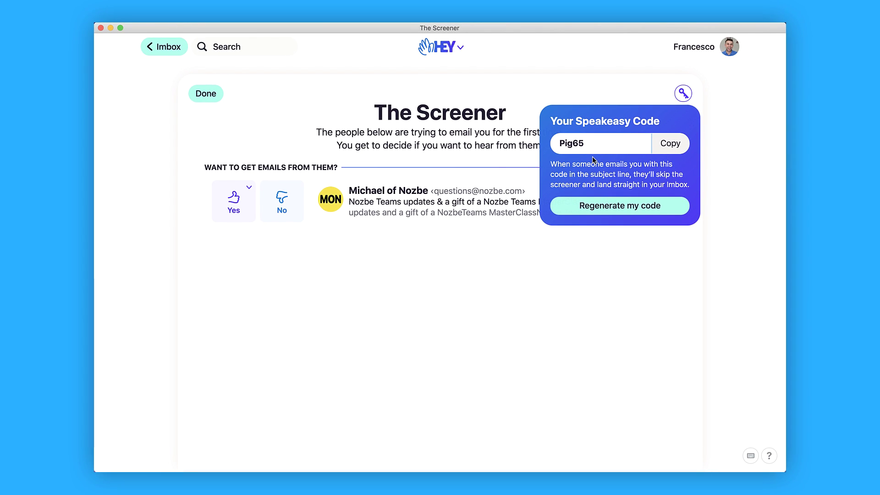
{"action": "left_click", "coordinate": [351, 243]}
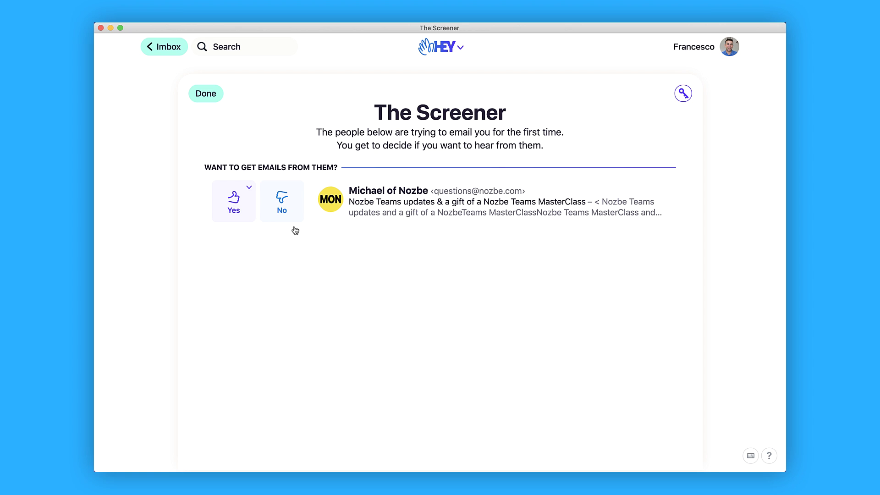
Accept the Nozbe sender with its emails delivered to The Feed
{"action": "left_click", "coordinate": [250, 189]}
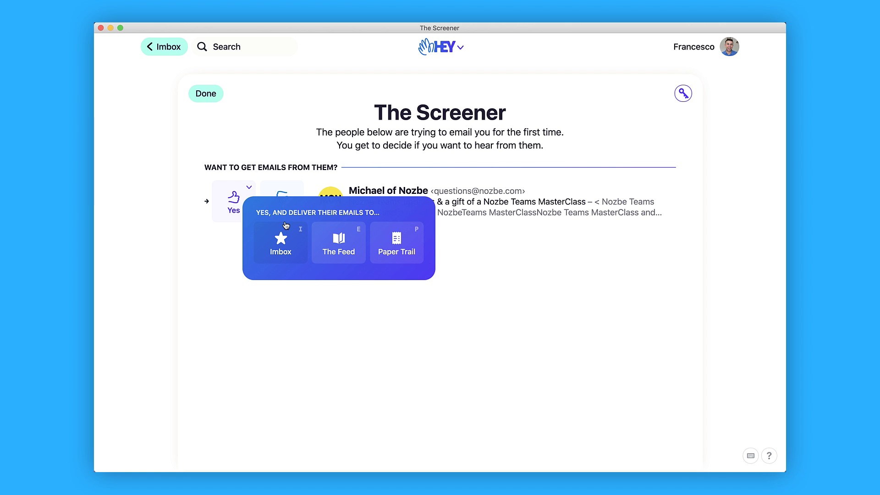
{"action": "left_click", "coordinate": [346, 236]}
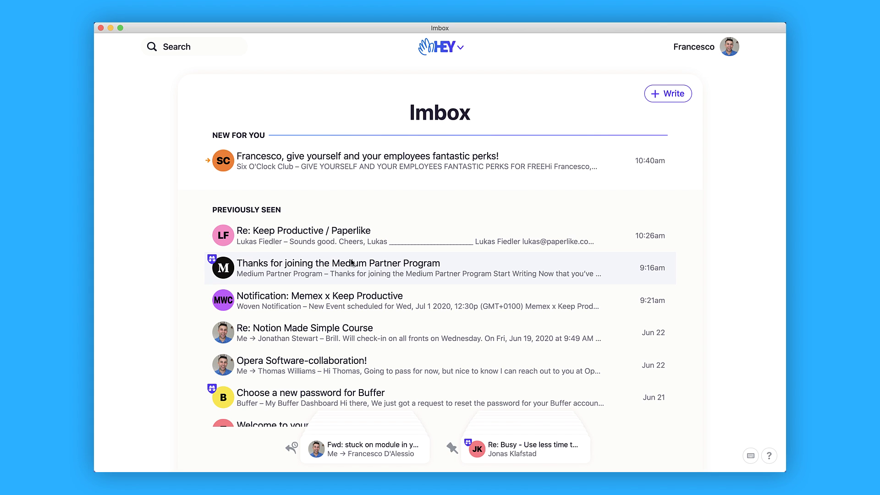
Open the Six O'Clock Club perks email and show its More thread options
{"action": "left_click", "coordinate": [367, 168]}
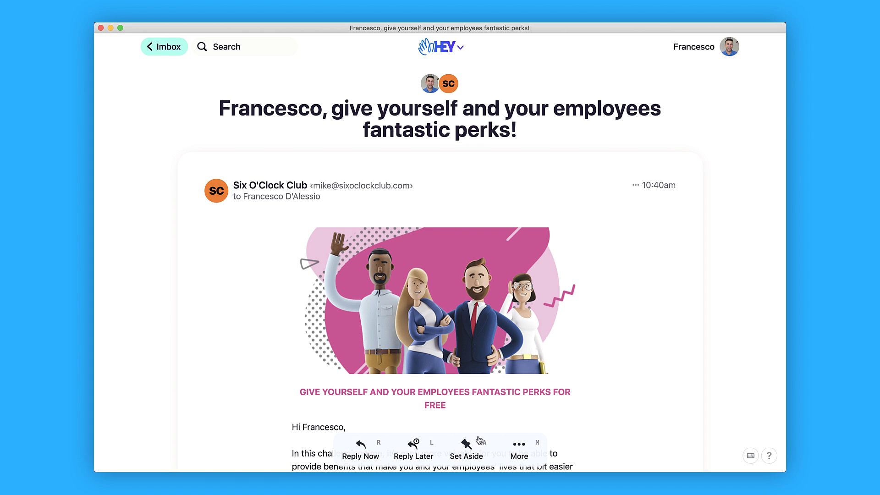
{"action": "left_click", "coordinate": [523, 449]}
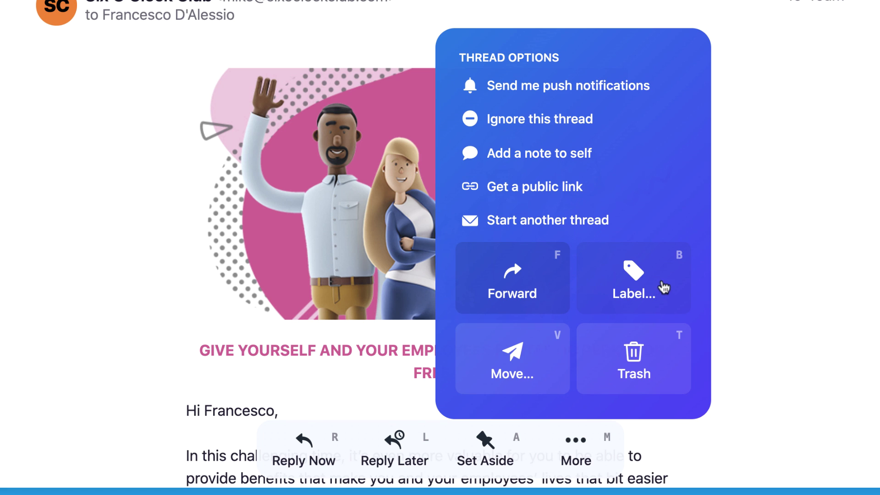
Move the Six O'Clock Club perks thread to The Feed
{"action": "left_click", "coordinate": [545, 344]}
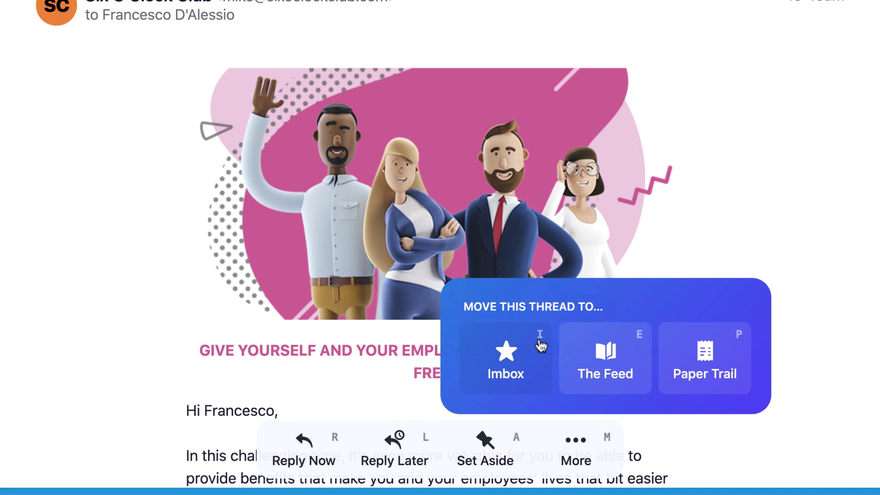
{"action": "left_click", "coordinate": [609, 360]}
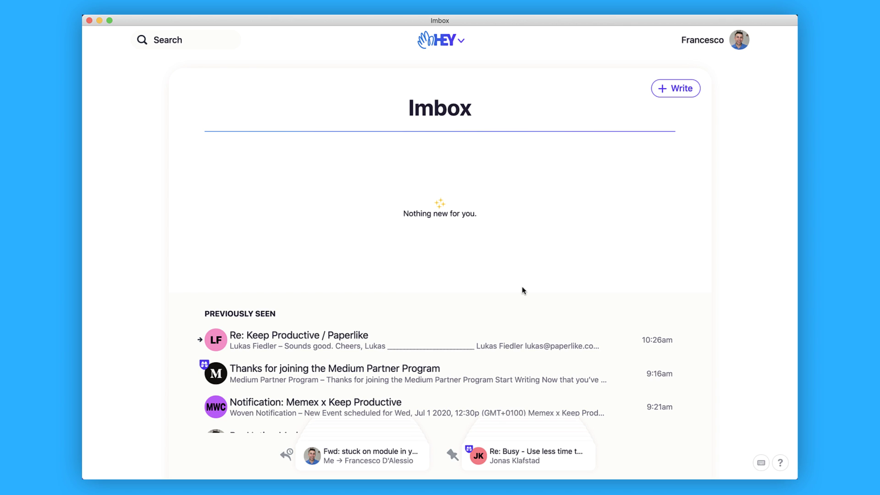
Browse The Feed's emails with shortcut 2, then switch to the Paper Trail with 3
{"action": "key", "text": "2"}
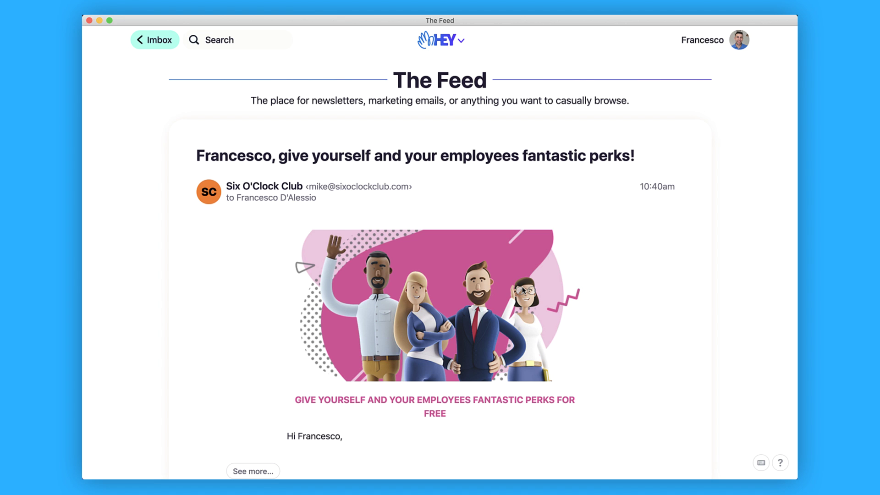
{"action": "scroll", "coordinate": [719, 218], "scroll_direction": "down", "scroll_amount": 15}
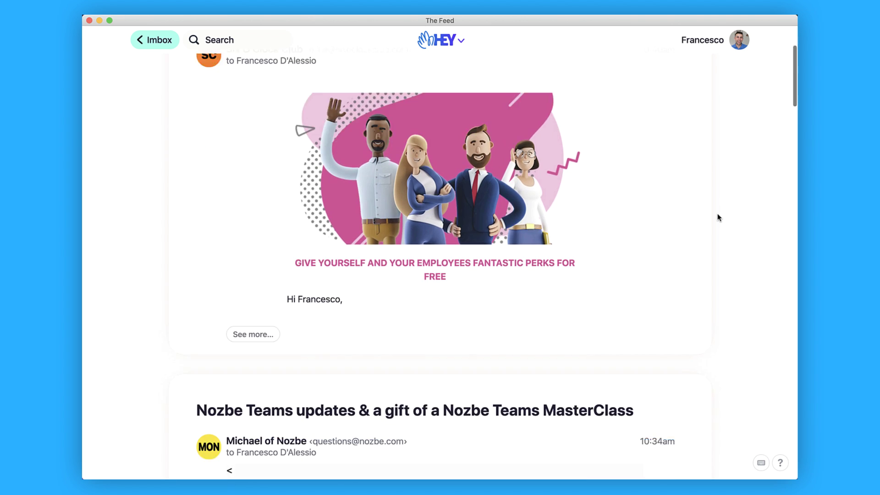
{"action": "scroll", "coordinate": [718, 218], "scroll_direction": "up", "scroll_amount": 12}
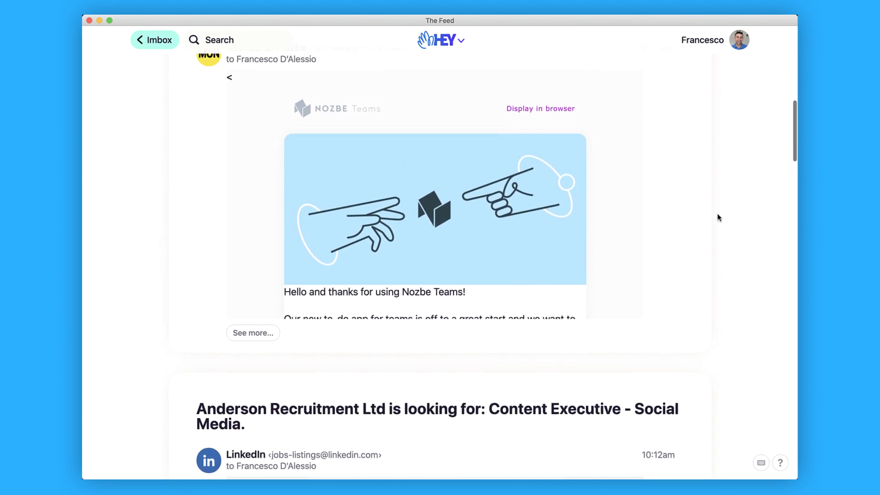
{"action": "scroll", "coordinate": [719, 218], "scroll_direction": "up", "scroll_amount": 3}
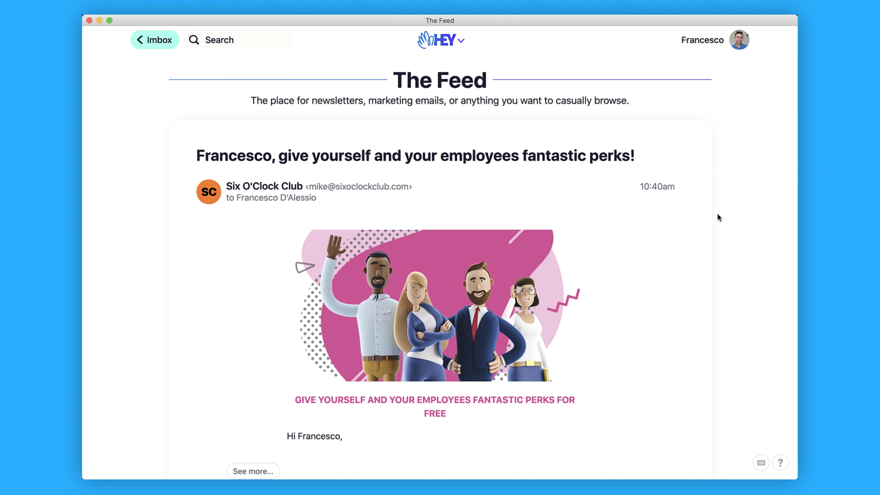
{"action": "scroll", "coordinate": [719, 218], "scroll_direction": "down", "scroll_amount": 20}
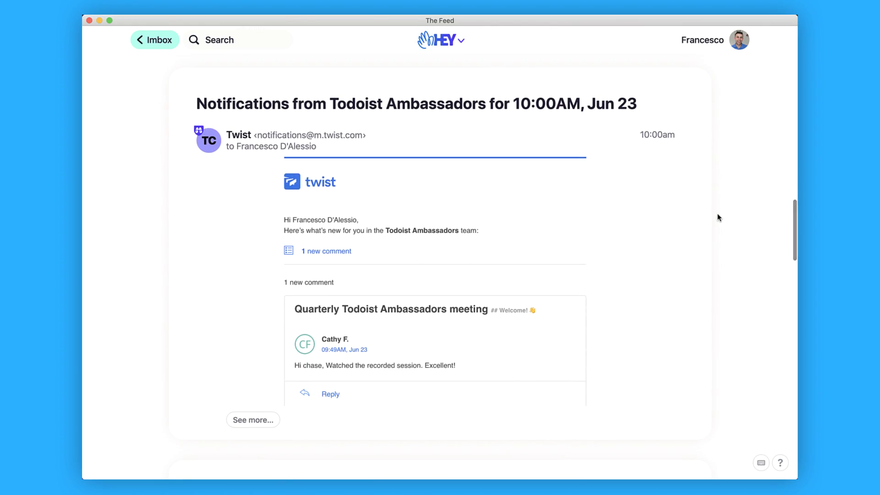
{"action": "scroll", "coordinate": [718, 217], "scroll_direction": "up", "scroll_amount": 20}
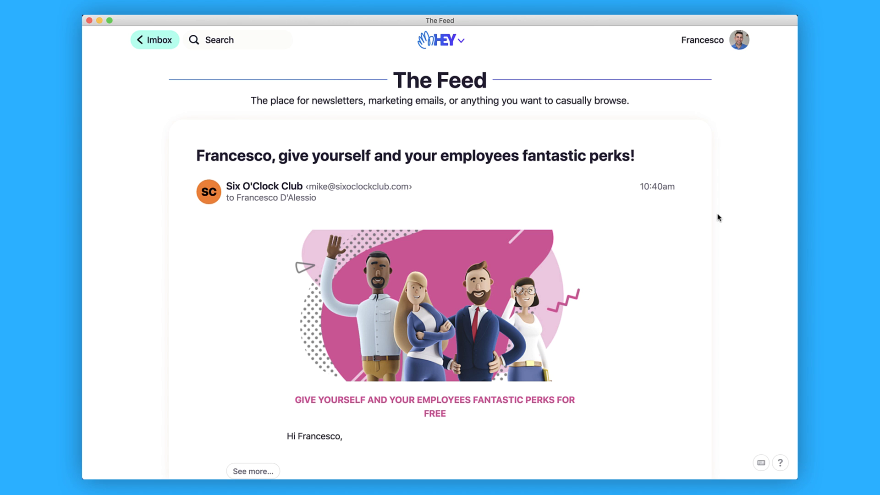
{"action": "key", "text": "3"}
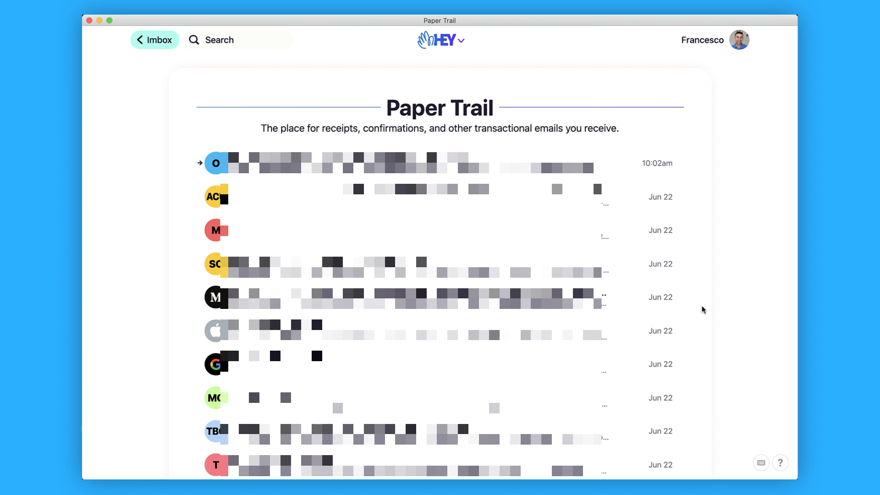
Move the keyboard focus onto the first Paper Trail email
{"action": "key", "text": "Down"}
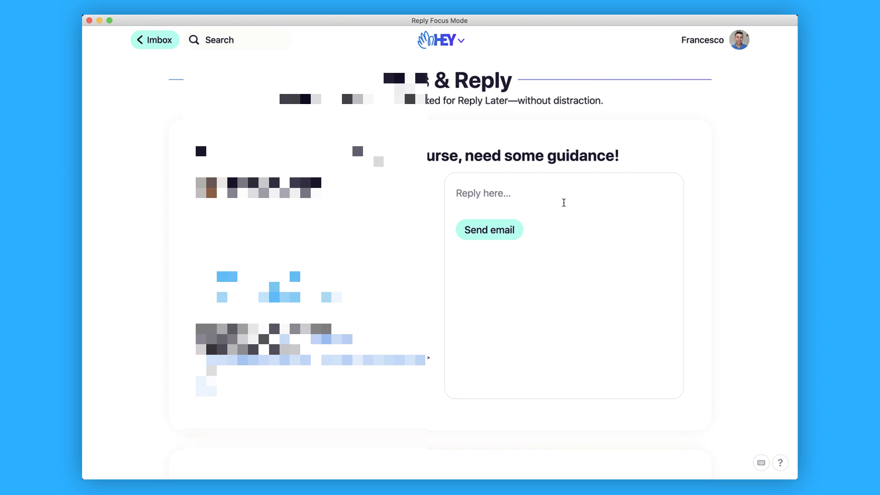
Scroll through the Focus & Reply cards and start a reply to the forwarded course email
{"action": "scroll", "coordinate": [770, 247], "scroll_direction": "down", "scroll_amount": 5}
{"action": "scroll", "coordinate": [778, 266], "scroll_direction": "down", "scroll_amount": 2}
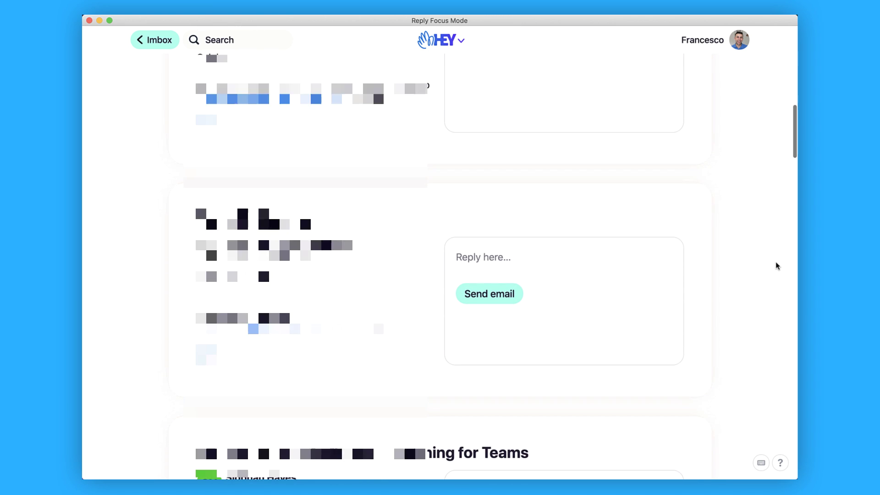
{"action": "scroll", "coordinate": [778, 266], "scroll_direction": "up", "scroll_amount": 1}
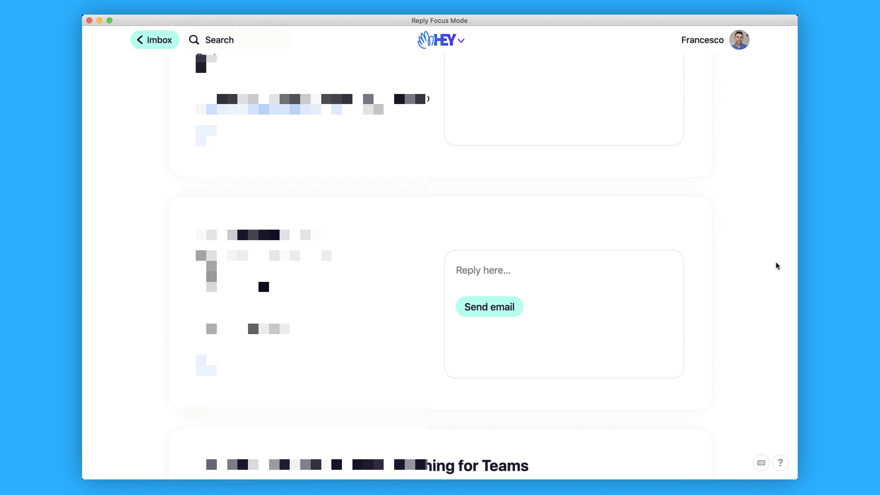
{"action": "scroll", "coordinate": [757, 222], "scroll_direction": "down", "scroll_amount": 5}
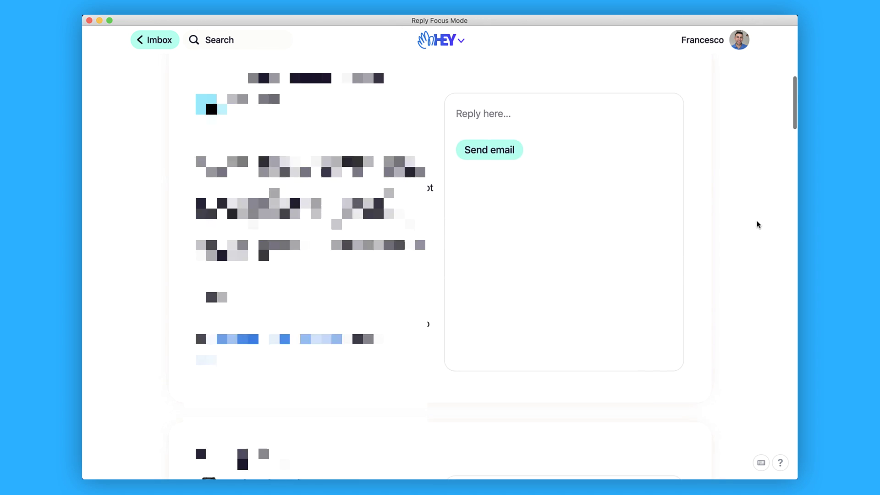
{"action": "scroll", "coordinate": [758, 224], "scroll_direction": "up", "scroll_amount": 15}
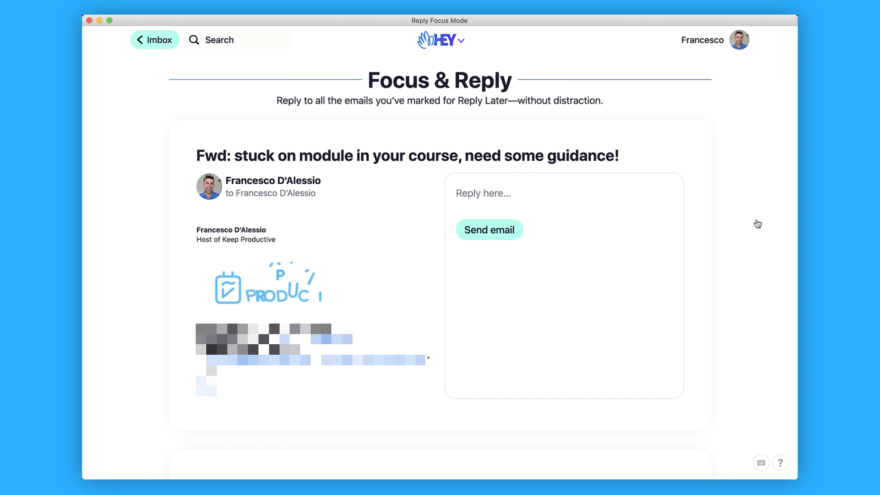
{"action": "left_click", "coordinate": [497, 192]}
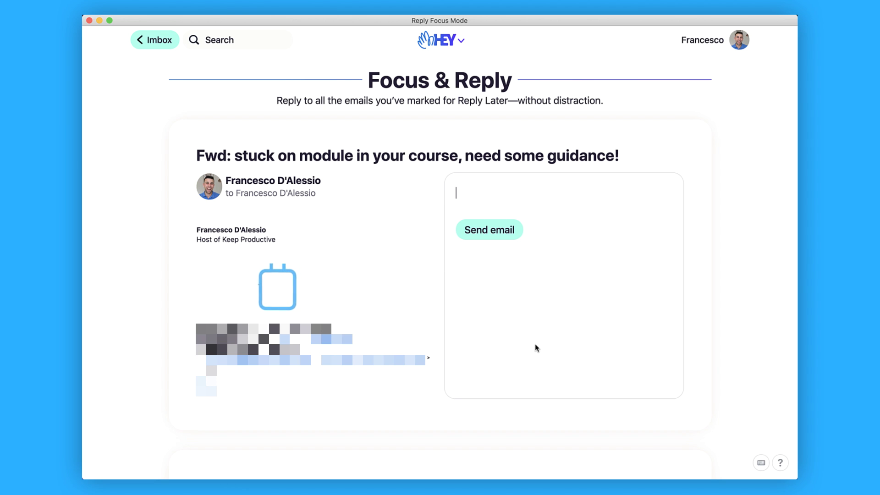
Scroll the cards again, refocus the first reply box, and return to the Imbox
{"action": "scroll", "coordinate": [537, 349], "scroll_direction": "down", "scroll_amount": 5}
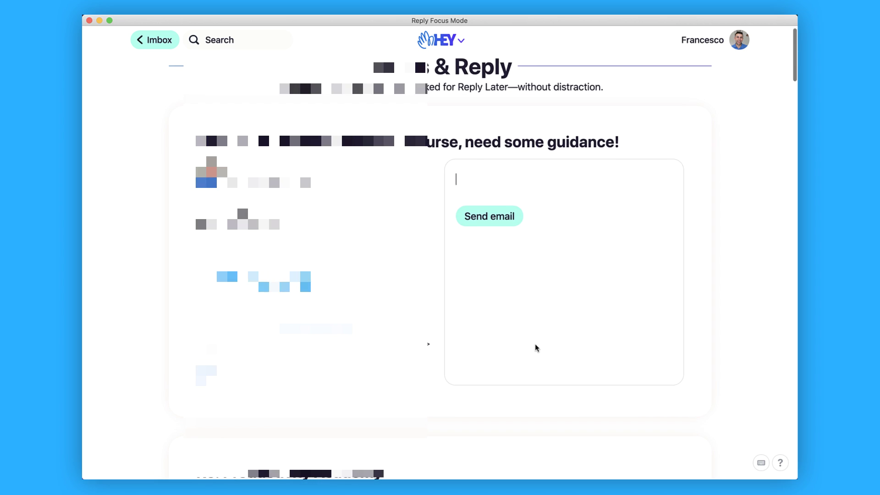
{"action": "scroll", "coordinate": [537, 348], "scroll_direction": "down", "scroll_amount": 10}
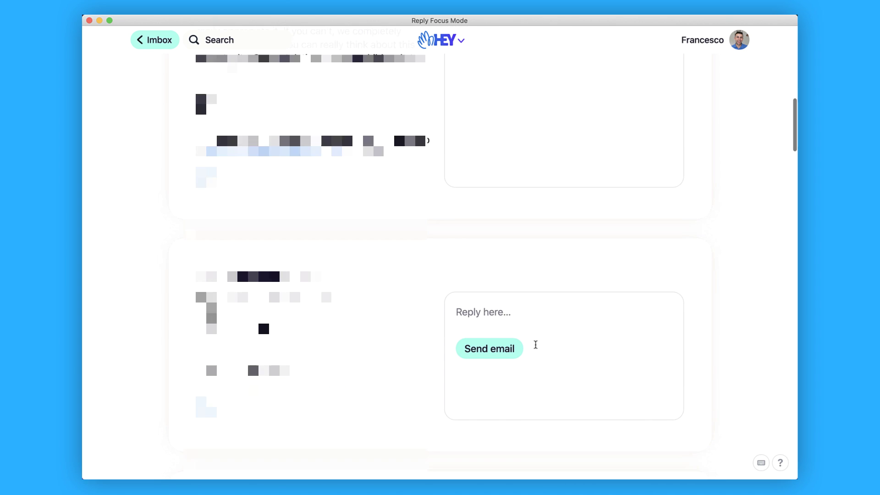
{"action": "scroll", "coordinate": [541, 294], "scroll_direction": "up", "scroll_amount": 15}
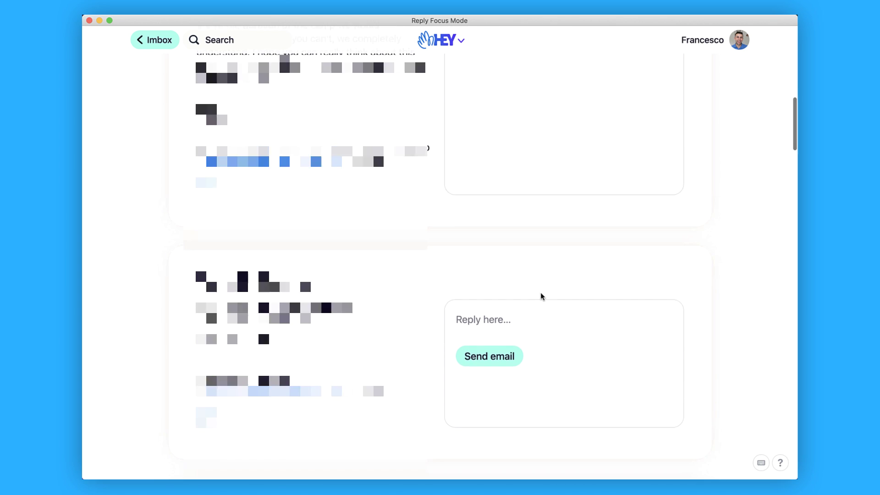
{"action": "left_click", "coordinate": [541, 295]}
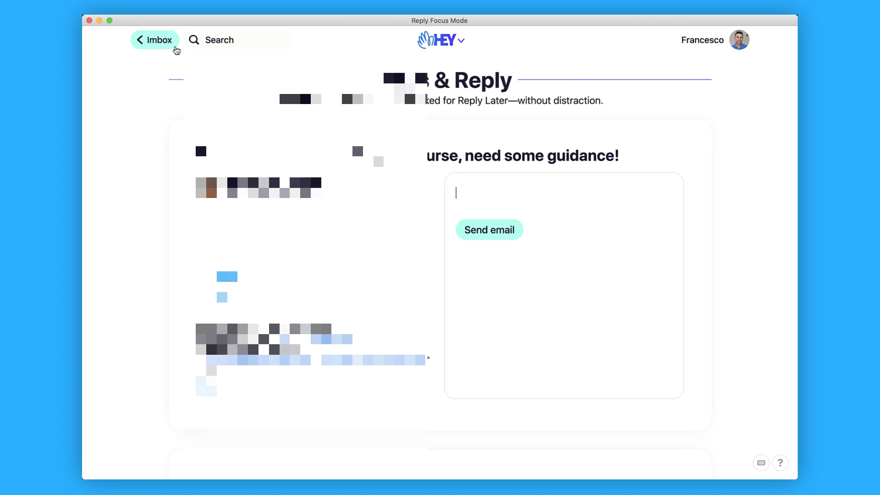
{"action": "left_click", "coordinate": [172, 46]}
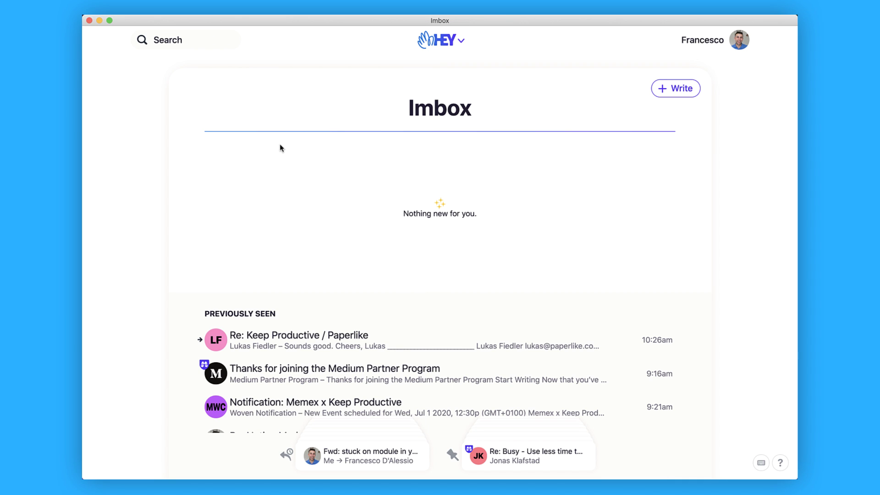
Open the Set Aside board from the stacks at the bottom of the Imbox
{"action": "mouse_move", "coordinate": [384, 460]}
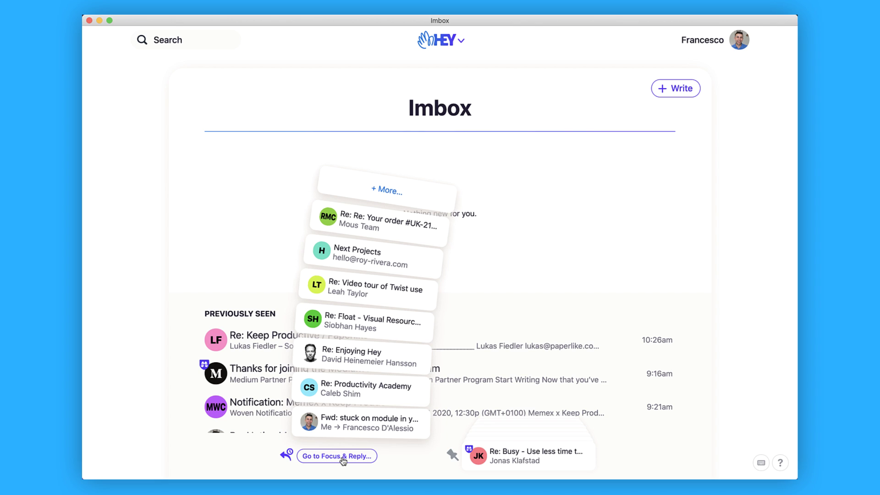
{"action": "mouse_move", "coordinate": [519, 461]}
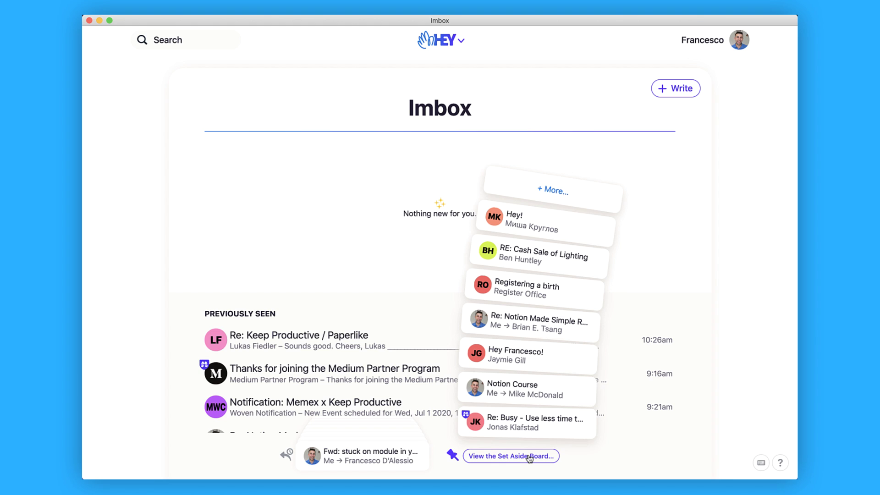
{"action": "left_click", "coordinate": [530, 457]}
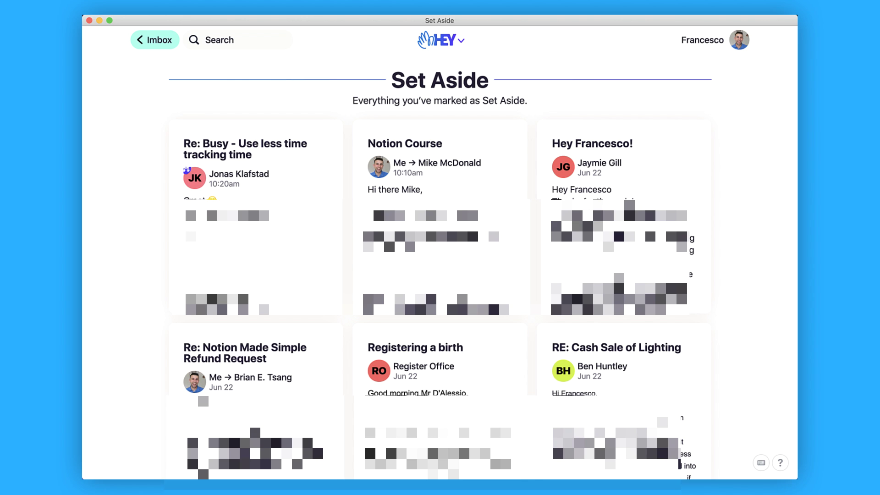
Scroll through the Set Aside board's cards, then go back to the Imbox
{"action": "scroll", "coordinate": [735, 240], "scroll_direction": "down", "scroll_amount": 3}
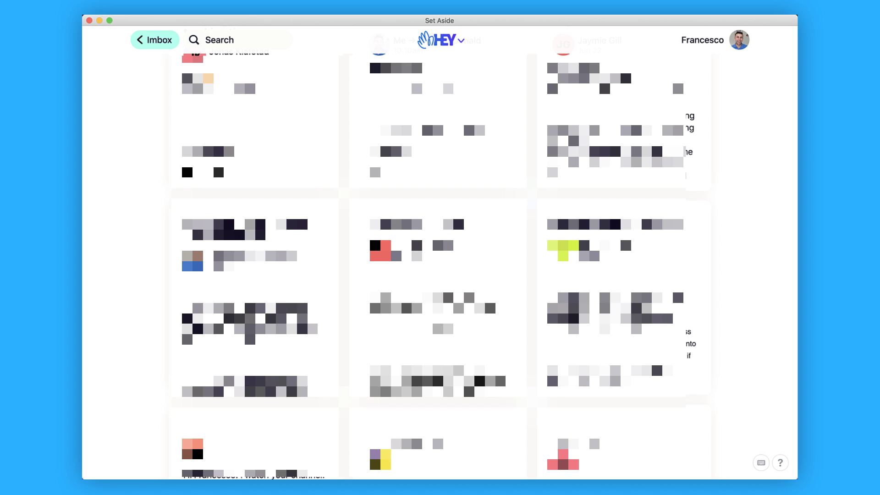
{"action": "scroll", "coordinate": [299, 336], "scroll_direction": "up", "scroll_amount": 3}
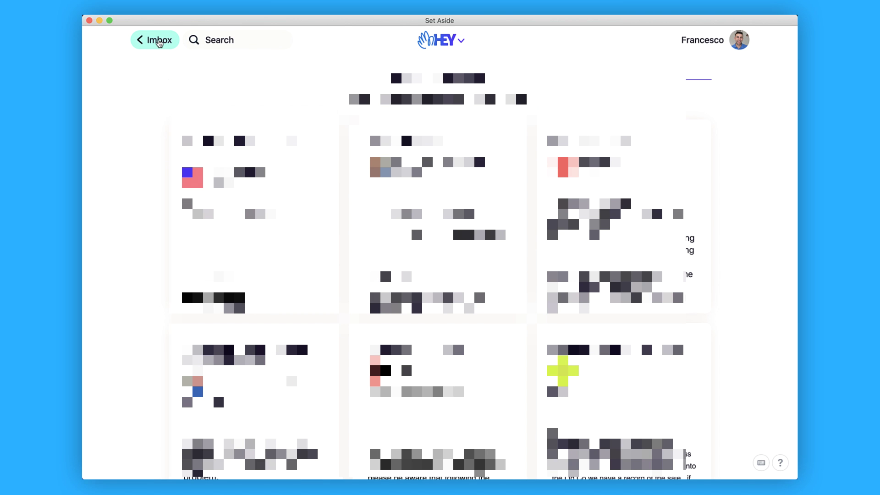
{"action": "left_click", "coordinate": [159, 43]}
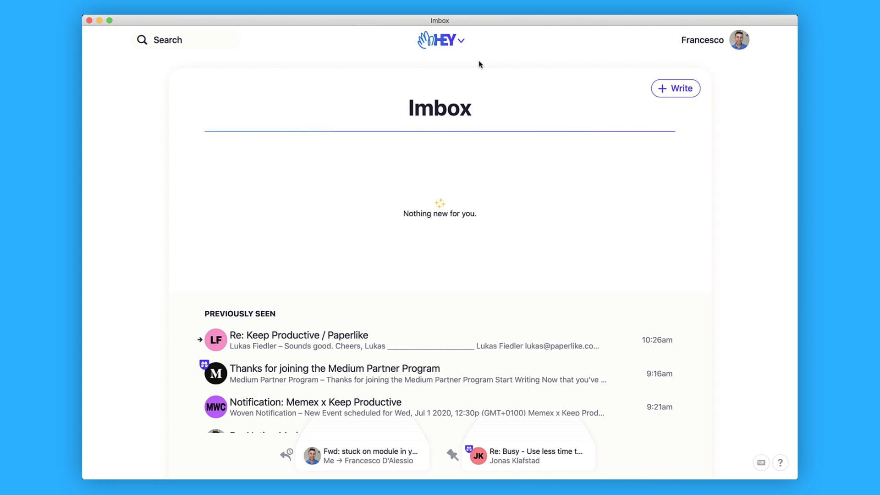
{"action": "key", "text": "h"}
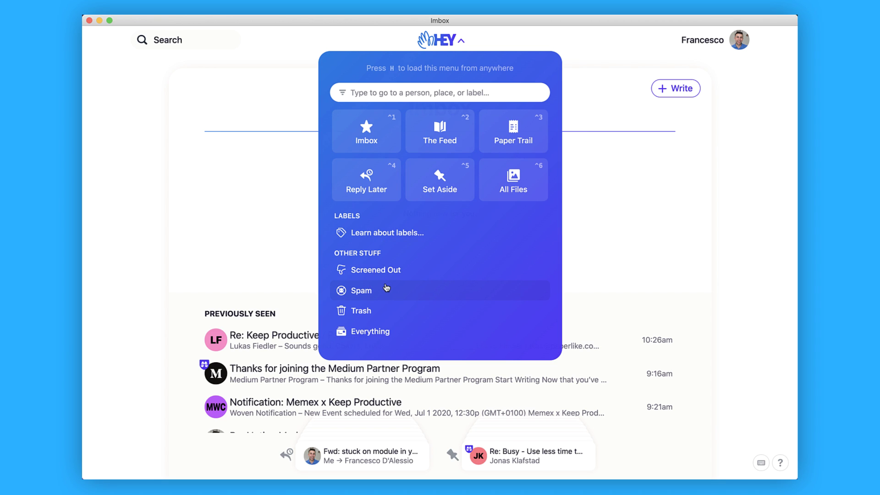
{"action": "left_click", "coordinate": [393, 334]}
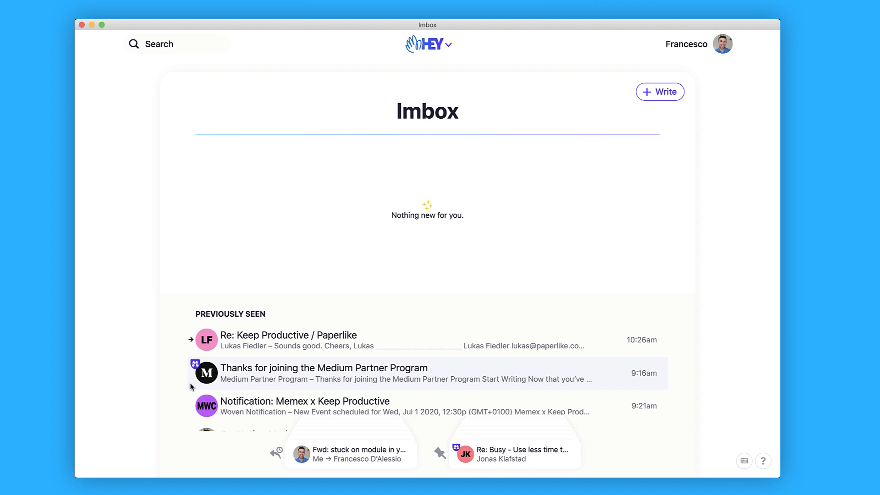
Open the Medium Partner Program email, view and close the spy-tracker note, then return to Imbox
{"action": "left_click", "coordinate": [261, 368]}
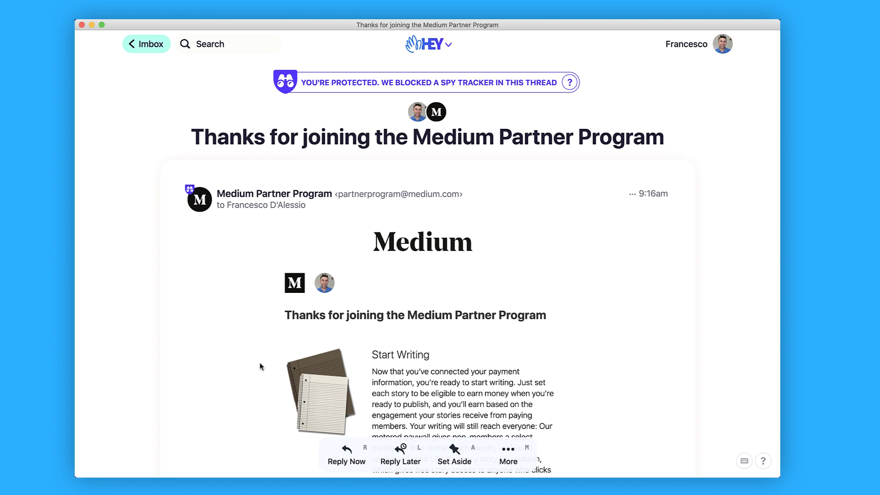
{"action": "left_click", "coordinate": [566, 85]}
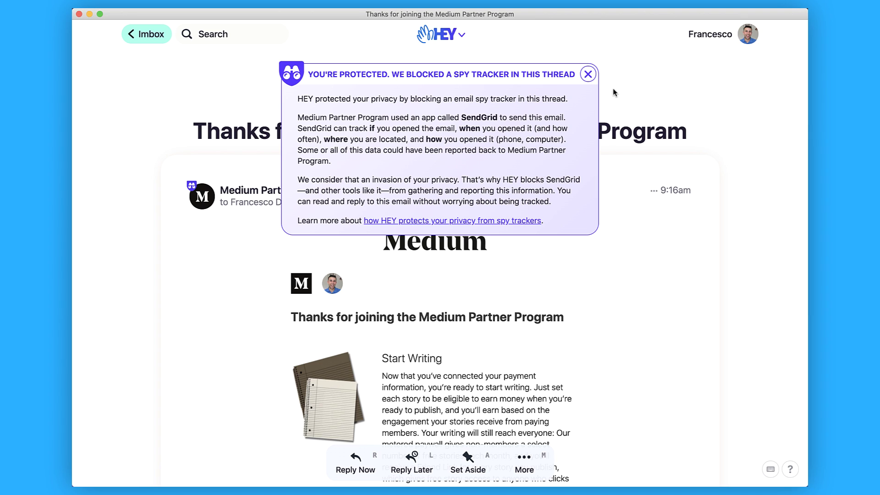
{"action": "left_click", "coordinate": [589, 75]}
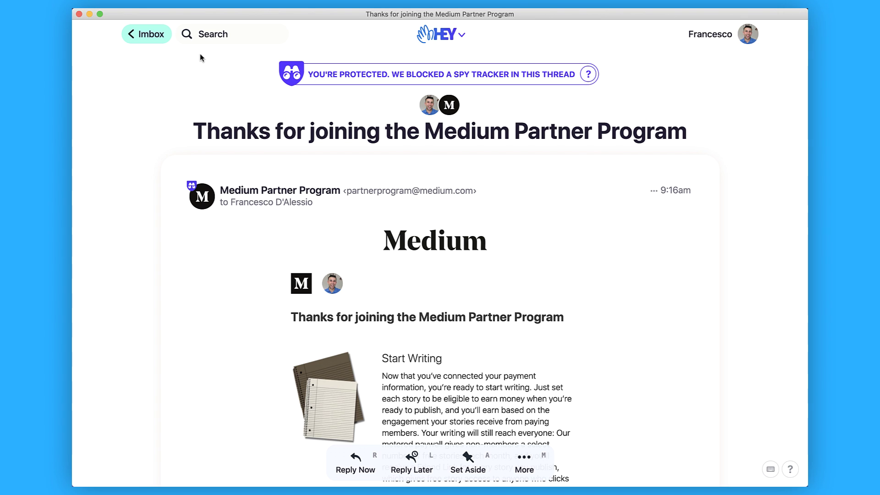
{"action": "left_click", "coordinate": [145, 35]}
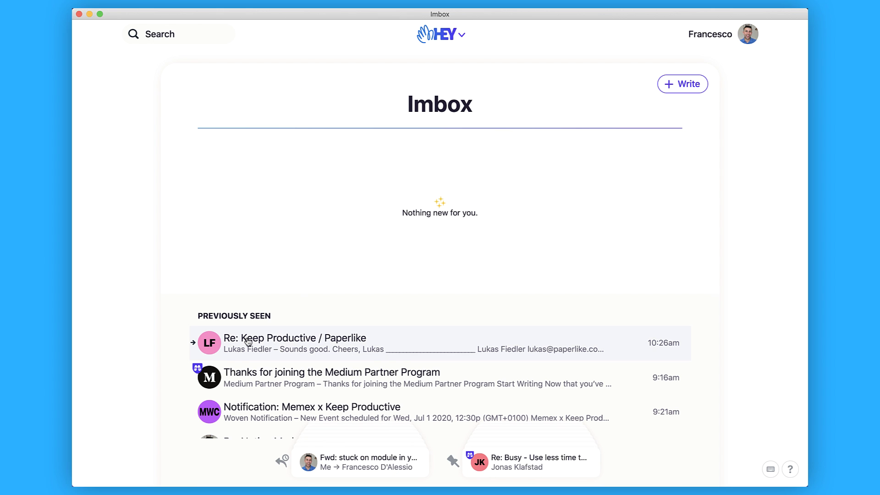
Select, then deselect, the Keep Productive and Medium threads, and open the Memex x Keep Productive email
{"action": "scroll", "coordinate": [247, 339], "scroll_direction": "down", "scroll_amount": 1}
{"action": "left_click", "coordinate": [209, 323]}
{"action": "left_click", "coordinate": [209, 358]}
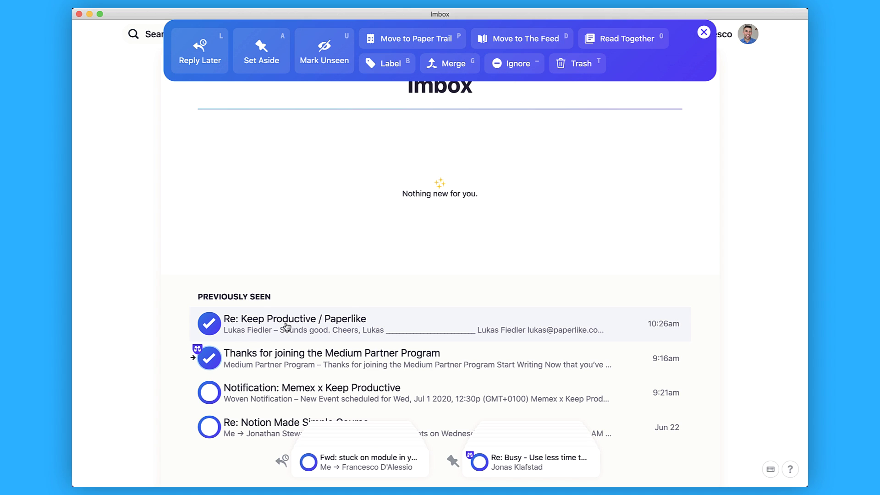
{"action": "left_click", "coordinate": [204, 316]}
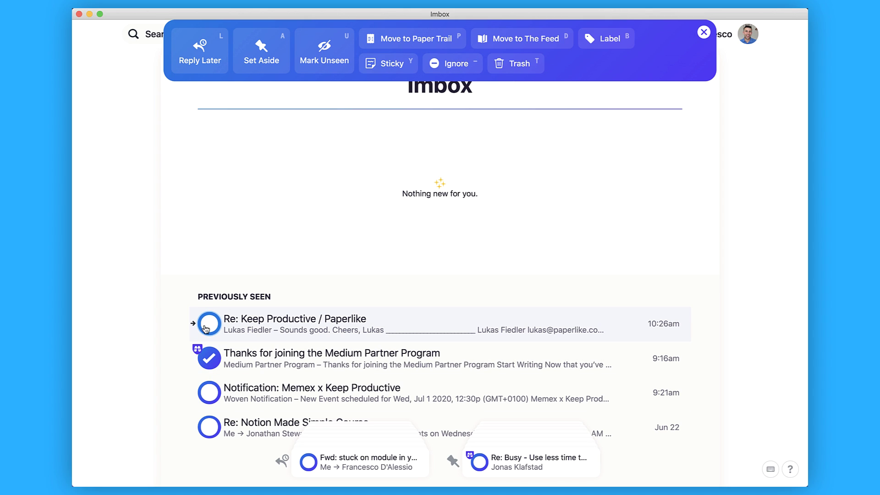
{"action": "left_click", "coordinate": [207, 361]}
{"action": "left_click", "coordinate": [263, 394]}
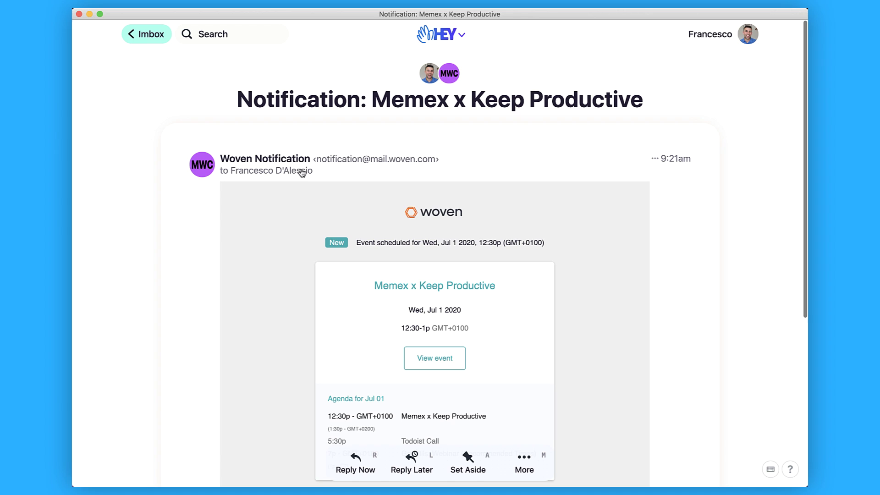
Rename the thread to 'Call Meeting Notification', save, and return to the Imbox
{"action": "left_click", "coordinate": [432, 107]}
{"action": "key", "text": "super+a"}
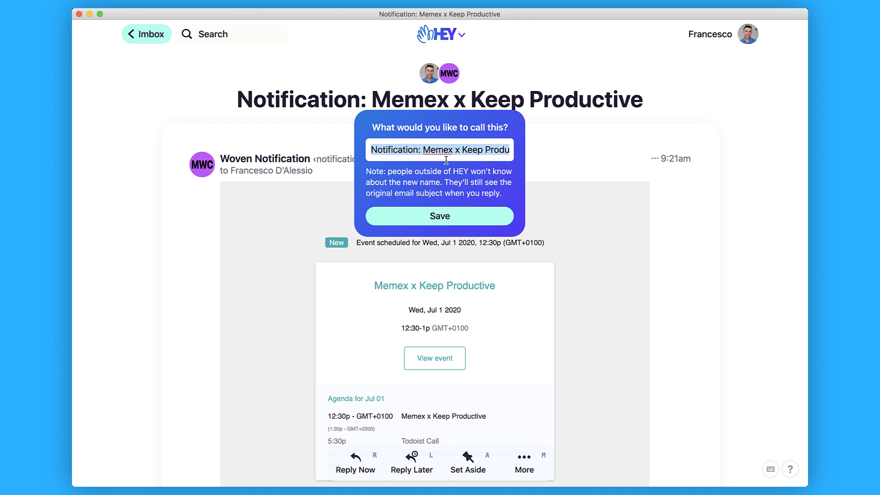
{"action": "type", "text": "Call Meetin"}
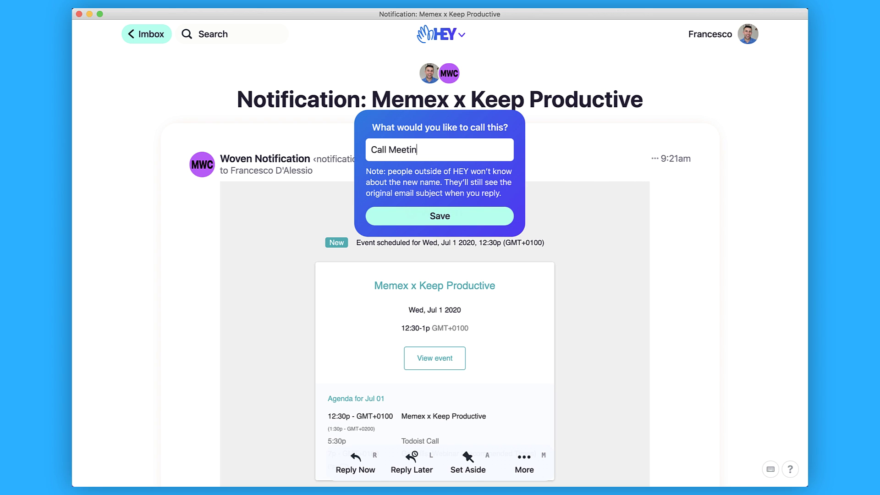
{"action": "type", "text": "g Notification"}
{"action": "left_click", "coordinate": [444, 216]}
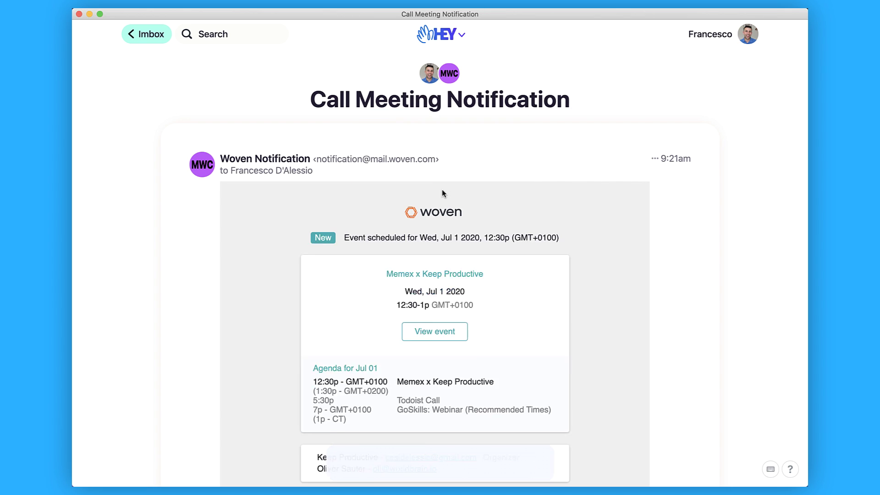
{"action": "left_click", "coordinate": [154, 41]}
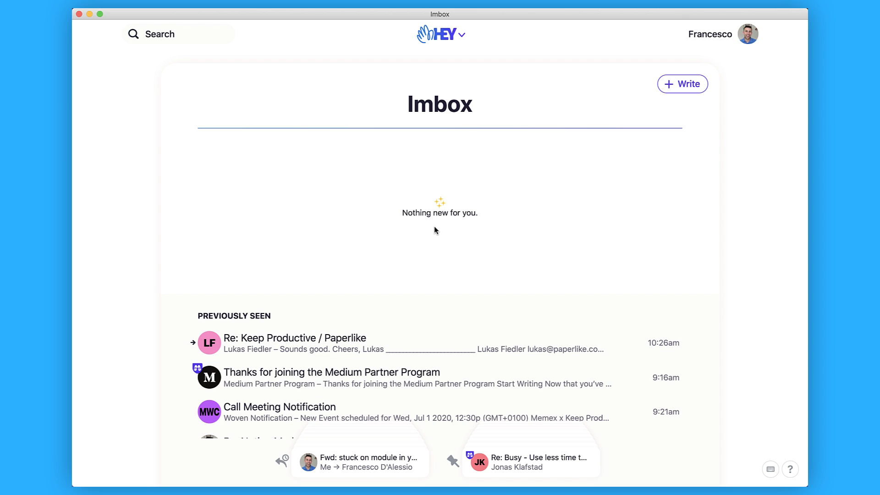
{"action": "left_click", "coordinate": [716, 54]}
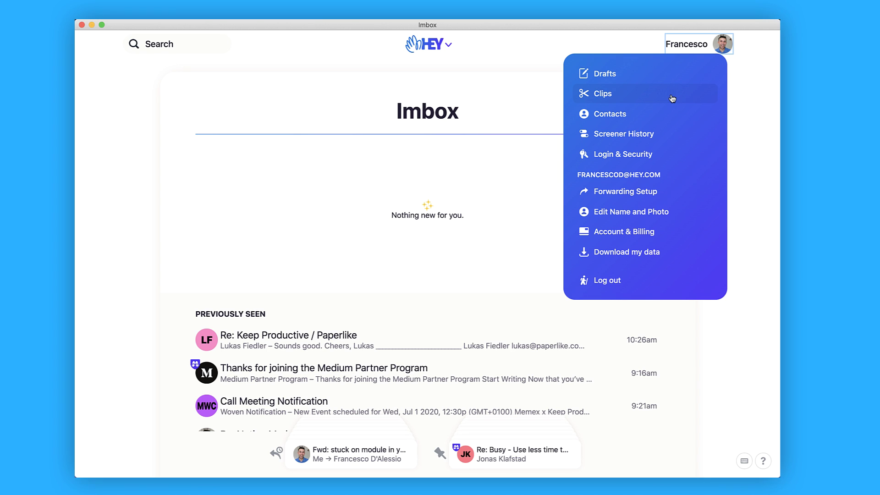
{"action": "left_click", "coordinate": [669, 93]}
{"action": "left_click", "coordinate": [725, 52]}
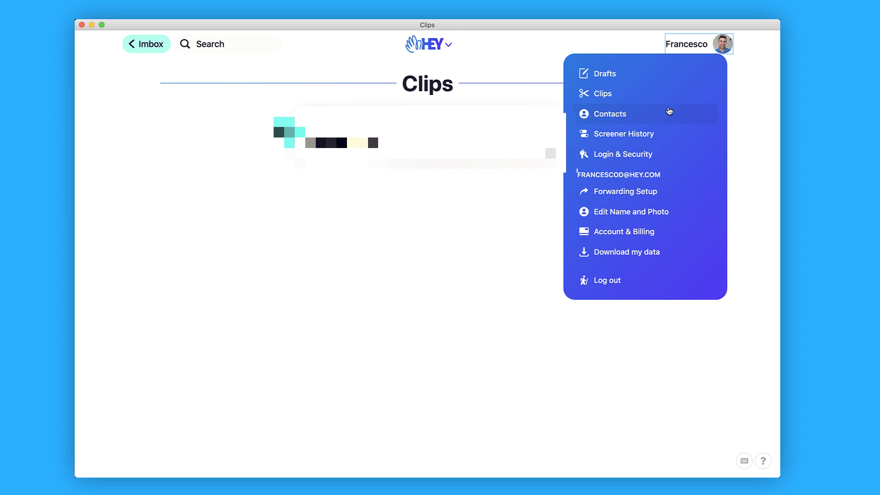
{"action": "left_click", "coordinate": [671, 136]}
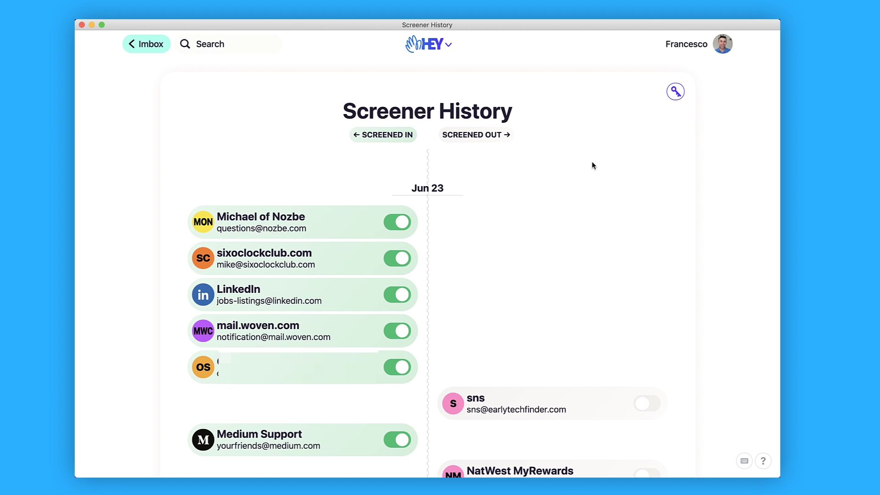
{"action": "left_click", "coordinate": [718, 46]}
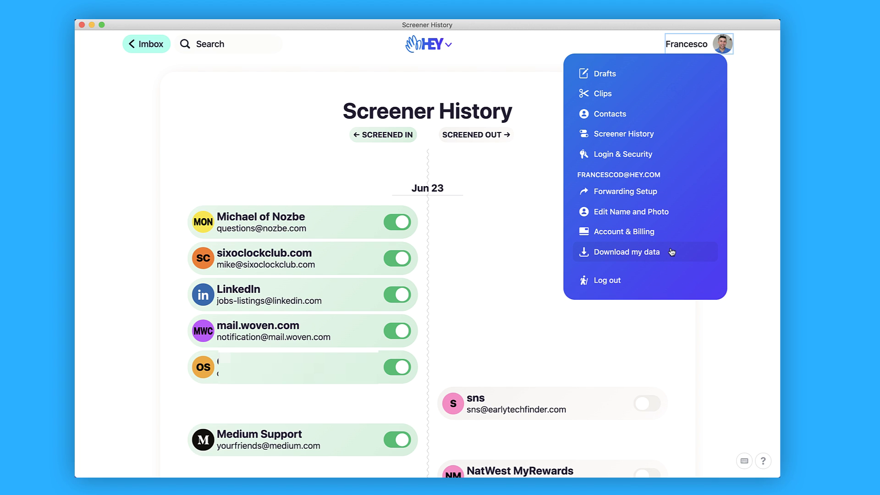
{"action": "left_click", "coordinate": [677, 316]}
{"action": "left_click", "coordinate": [142, 46]}
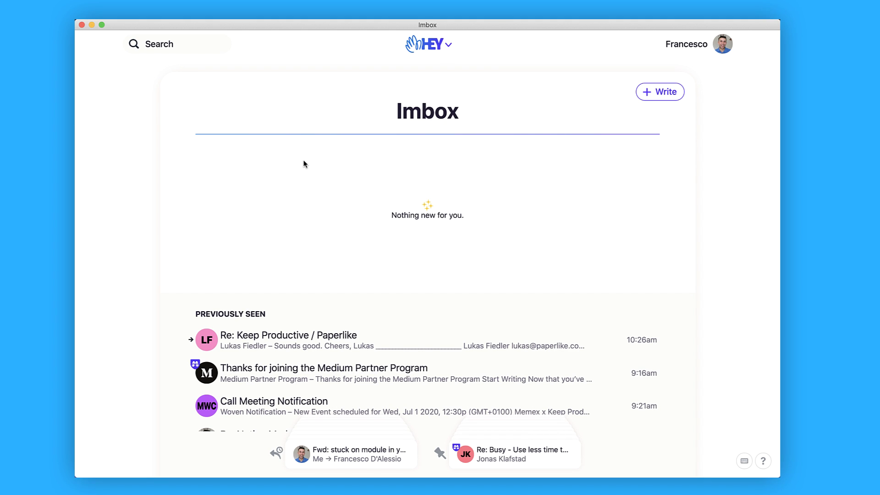
Jump to The Feed with the 2 shortcut key
{"action": "scroll", "coordinate": [304, 164], "scroll_direction": "down", "scroll_amount": 1}
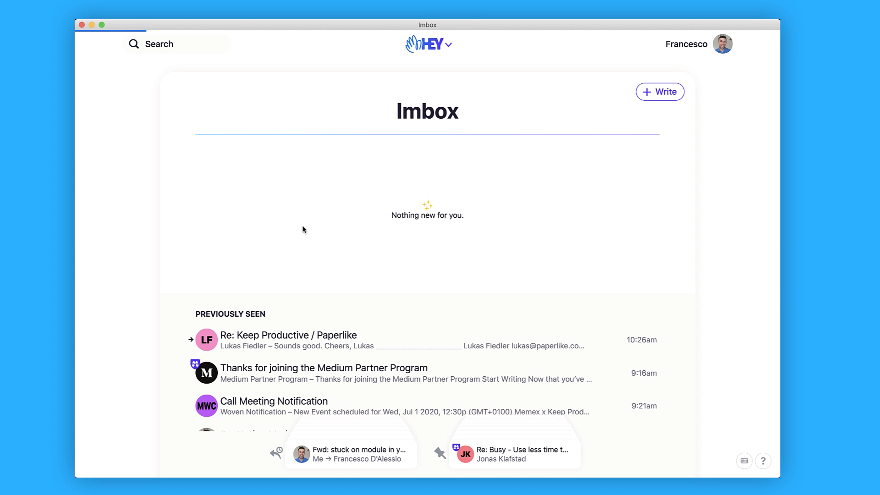
{"action": "key", "text": "2"}
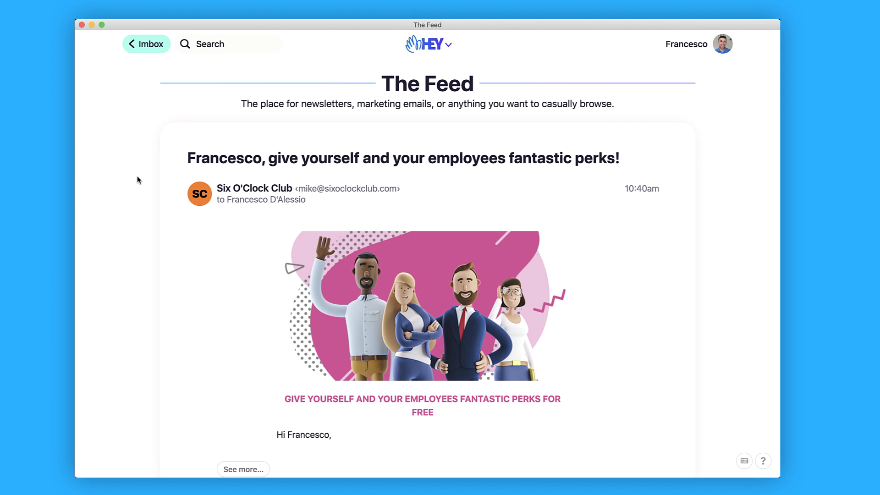
Go back from The Feed to the Imbox
{"action": "left_click", "coordinate": [161, 48]}
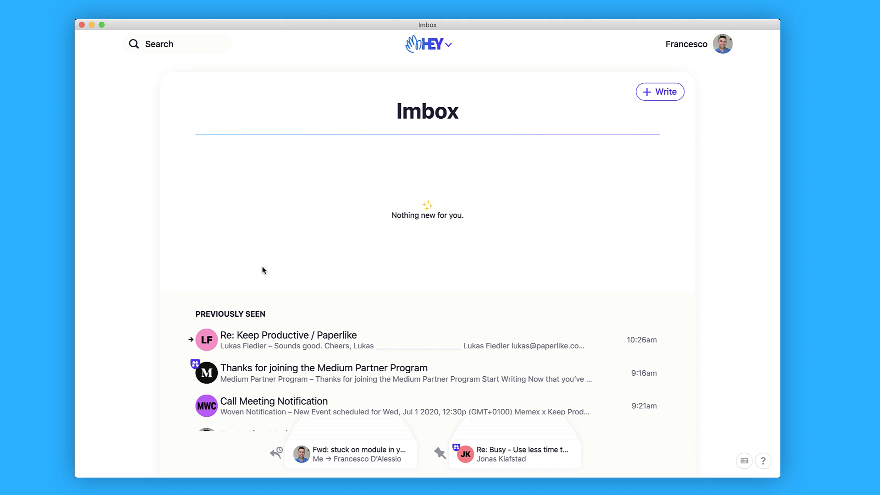
{"action": "scroll", "coordinate": [296, 341], "scroll_direction": "down", "scroll_amount": 5}
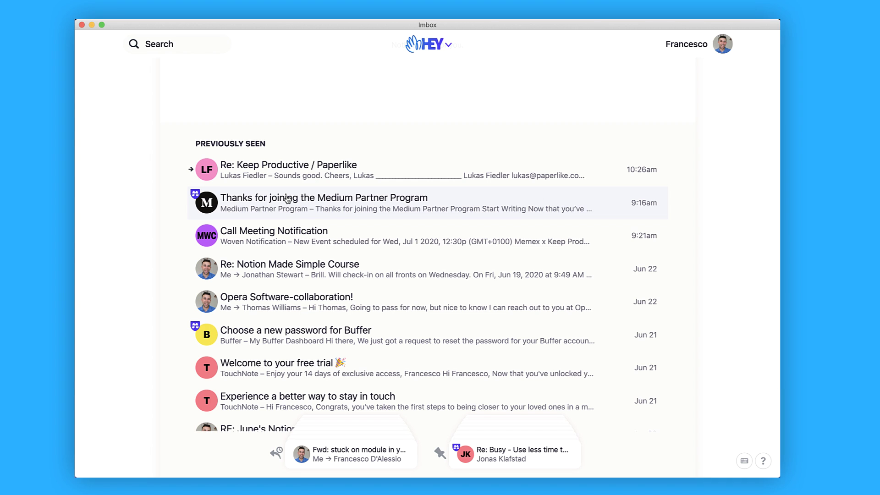
{"action": "scroll", "coordinate": [299, 229], "scroll_direction": "down", "scroll_amount": 4}
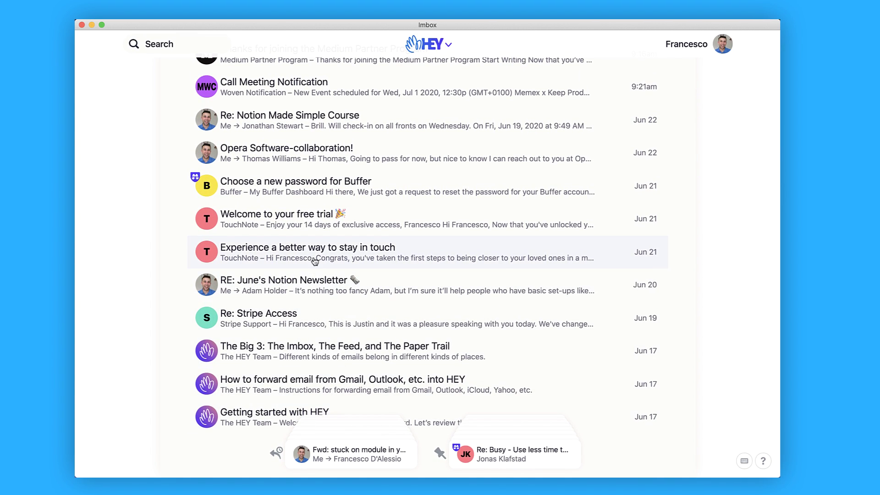
{"action": "scroll", "coordinate": [315, 254], "scroll_direction": "up", "scroll_amount": 9}
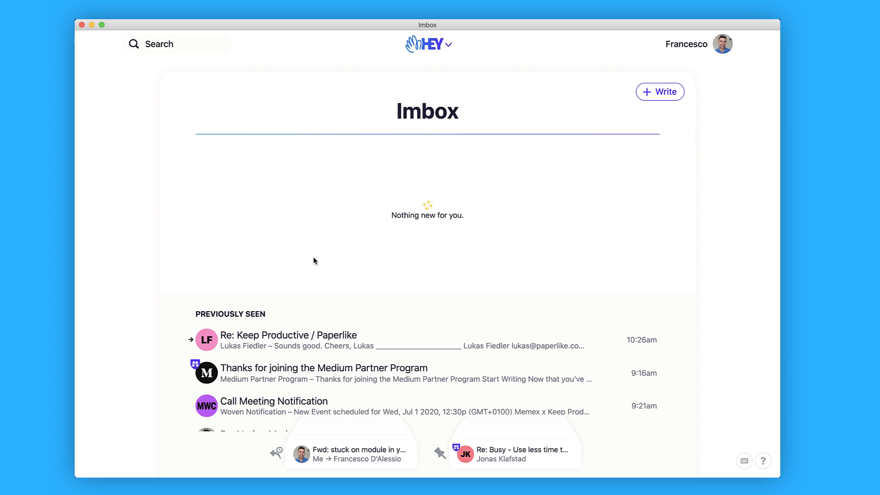
Open 'Re: Keep Productive / Paperlike' and send it to Reply Later with L
{"action": "left_click", "coordinate": [312, 334]}
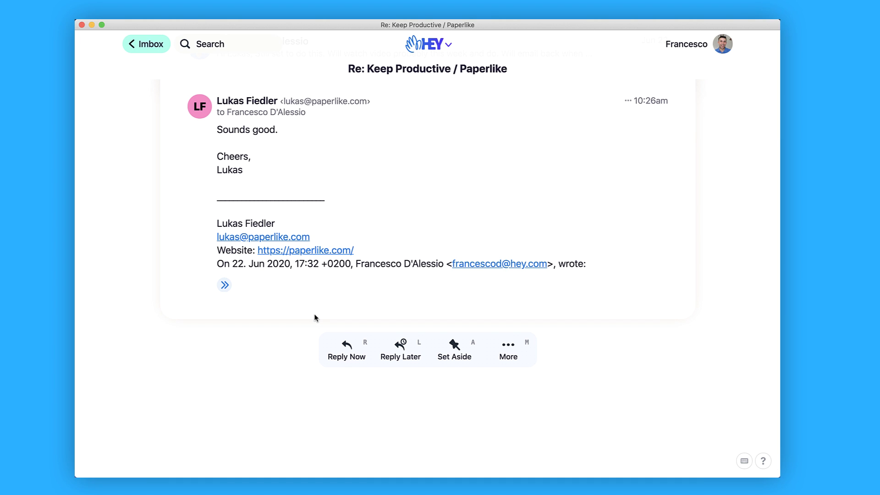
{"action": "key", "text": "l"}
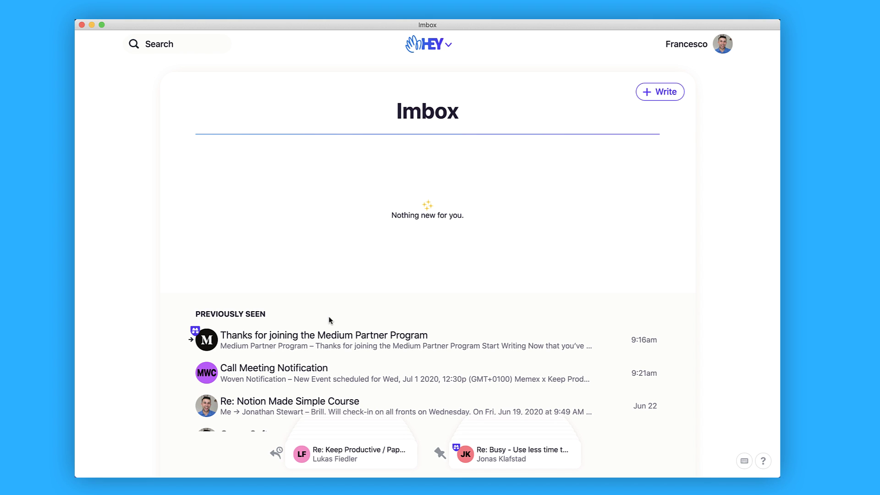
{"action": "key", "text": "3"}
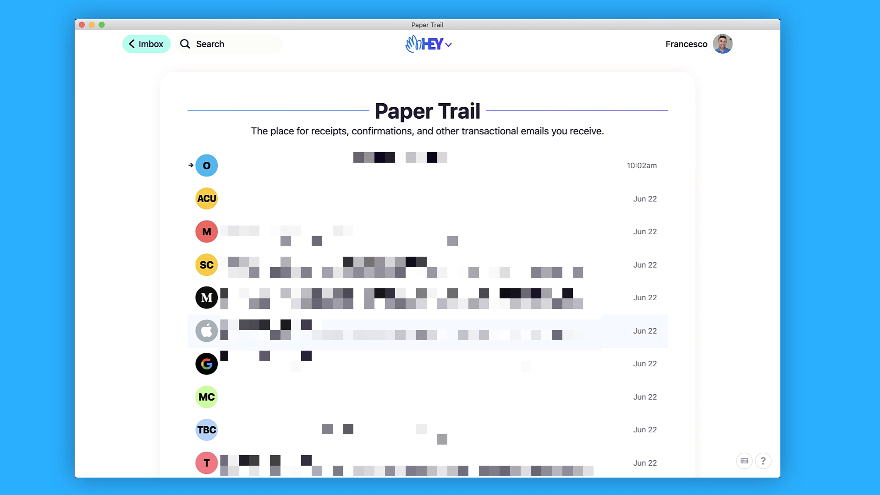
{"action": "key", "text": "Escape"}
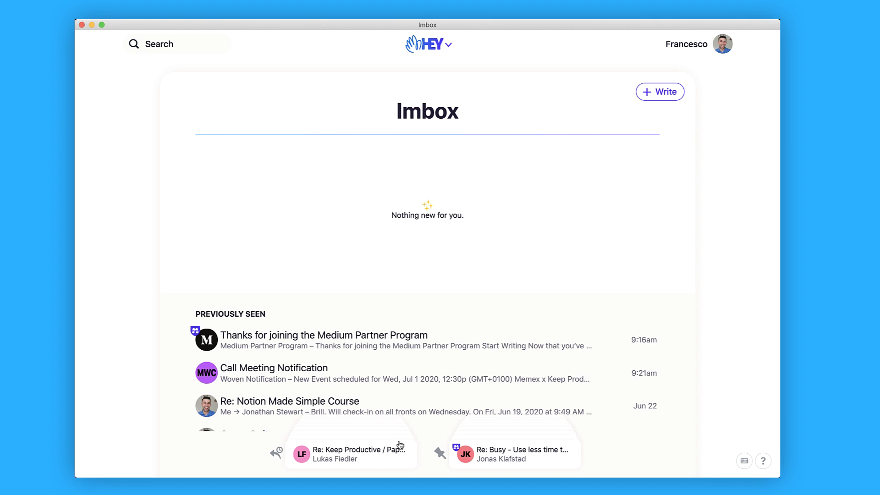
{"action": "mouse_move", "coordinate": [496, 452]}
{"action": "left_click", "coordinate": [724, 45]}
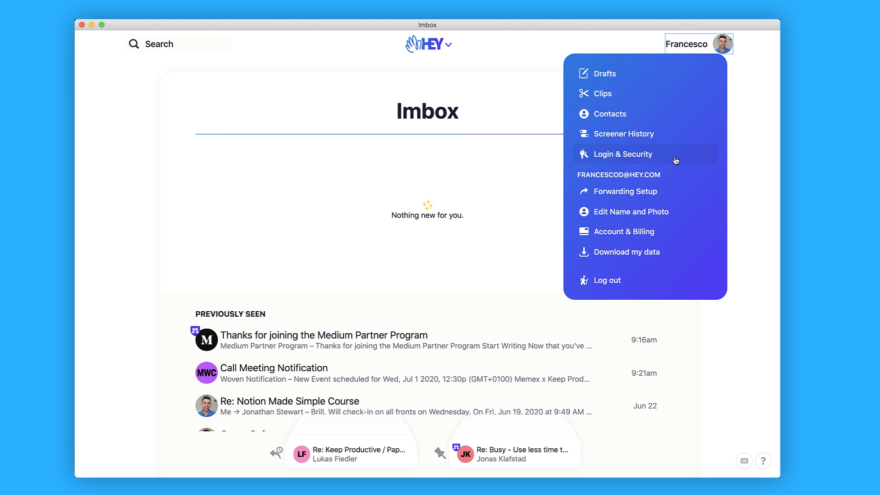
{"action": "left_click", "coordinate": [662, 193]}
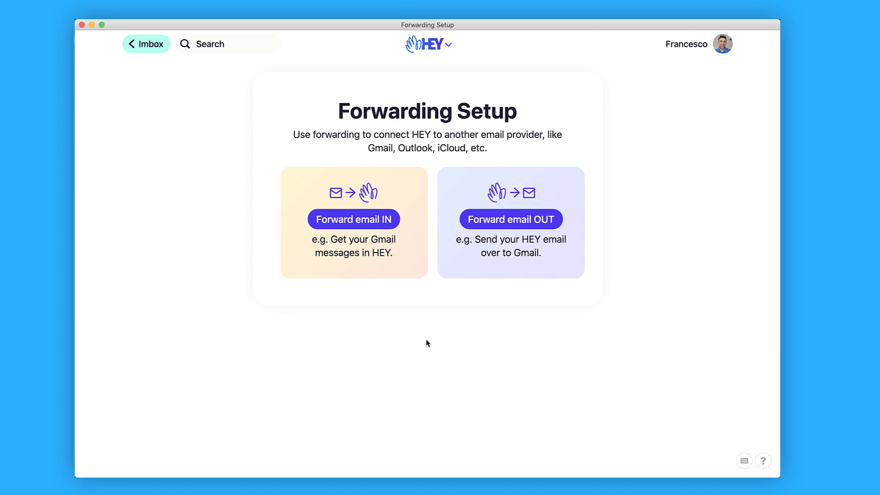
{"action": "left_click", "coordinate": [367, 226]}
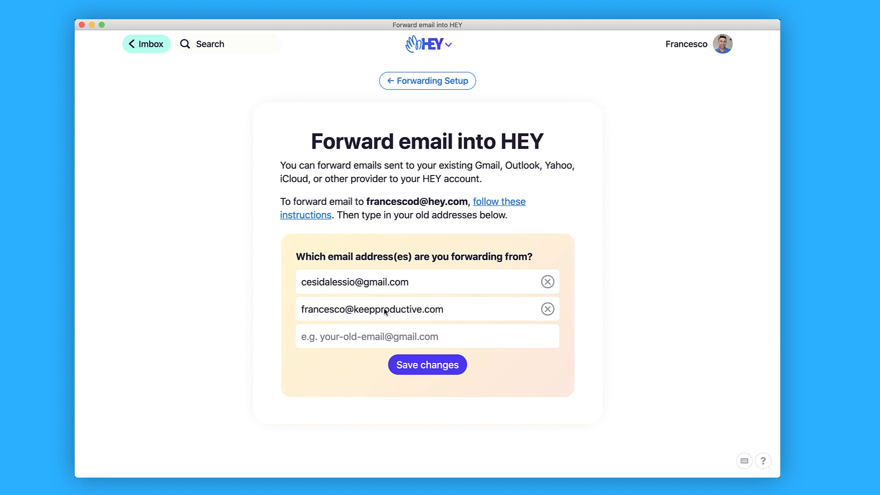
{"action": "left_click", "coordinate": [149, 51]}
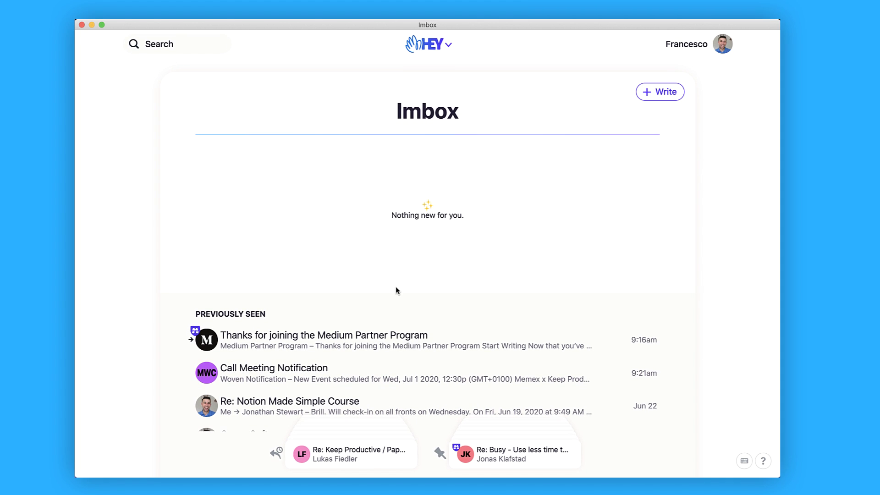